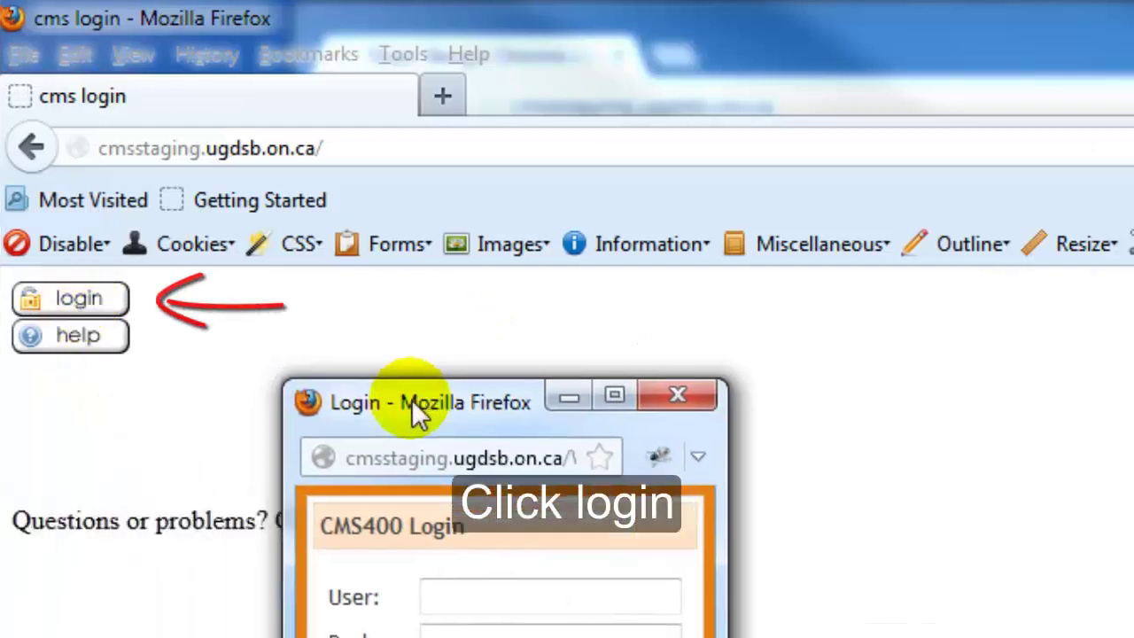
left_click_drag(411, 399, 581, 306)
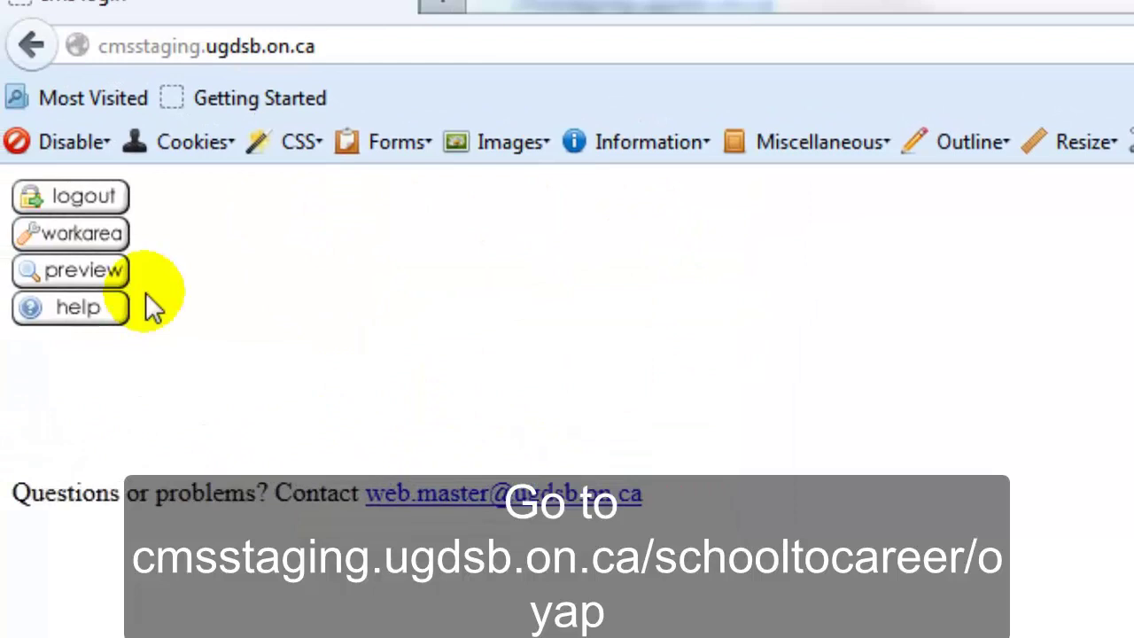
Go to cmsstaging.ugdsb.on.ca/schooltocareer/oyap and close the leftover login pop-up window.
left_click(381, 47)
left_click(393, 47)
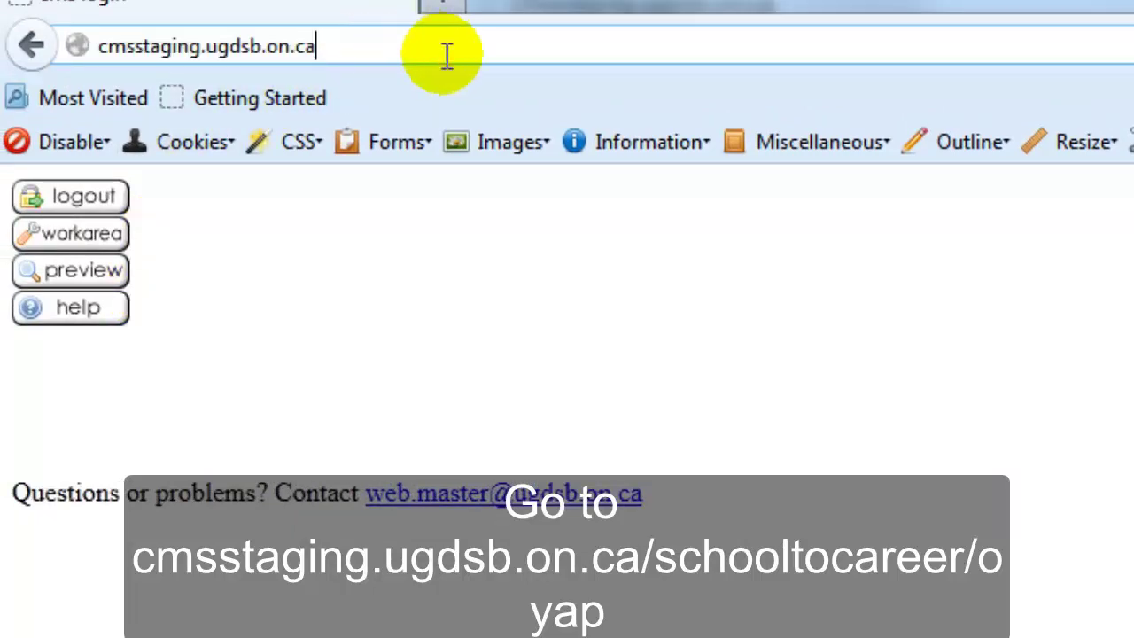
type("/s")
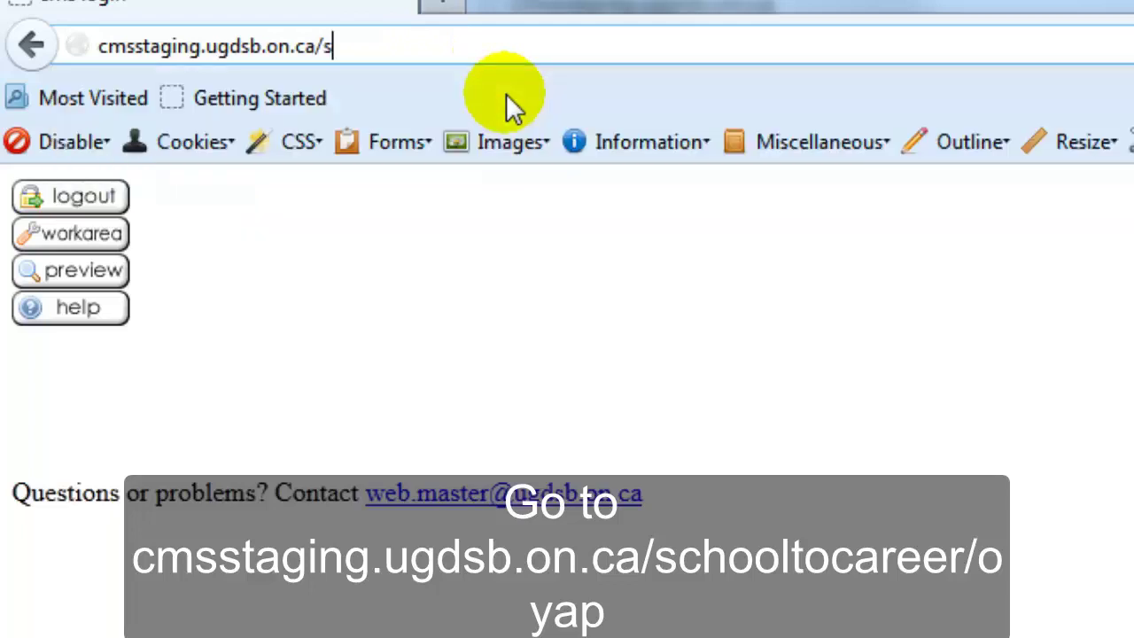
type("chooltocareer")
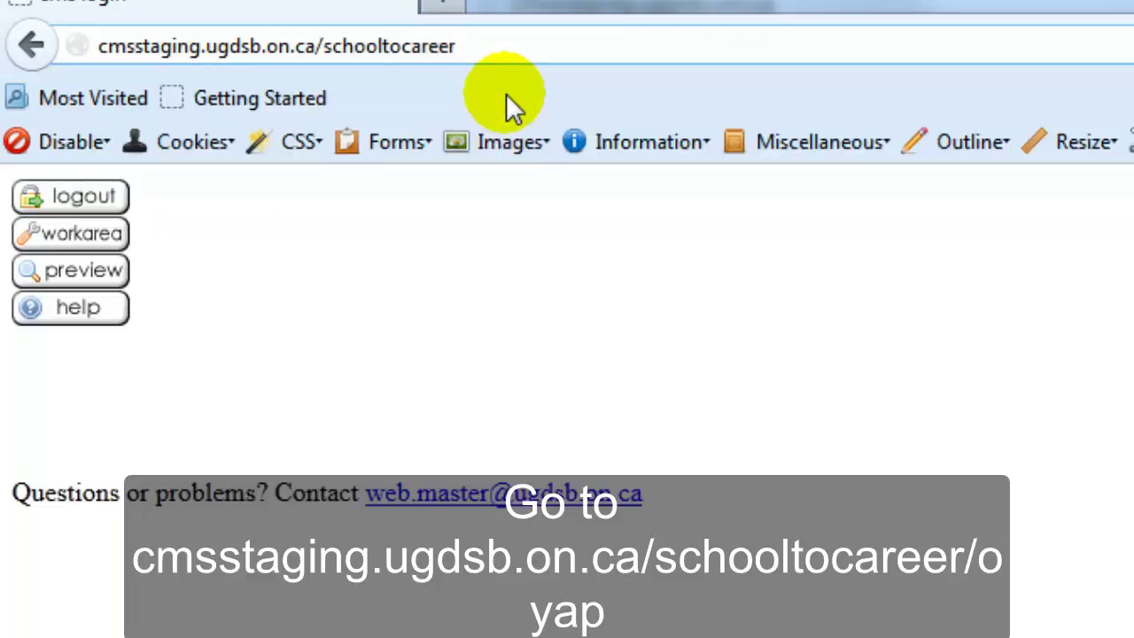
type("/oyap")
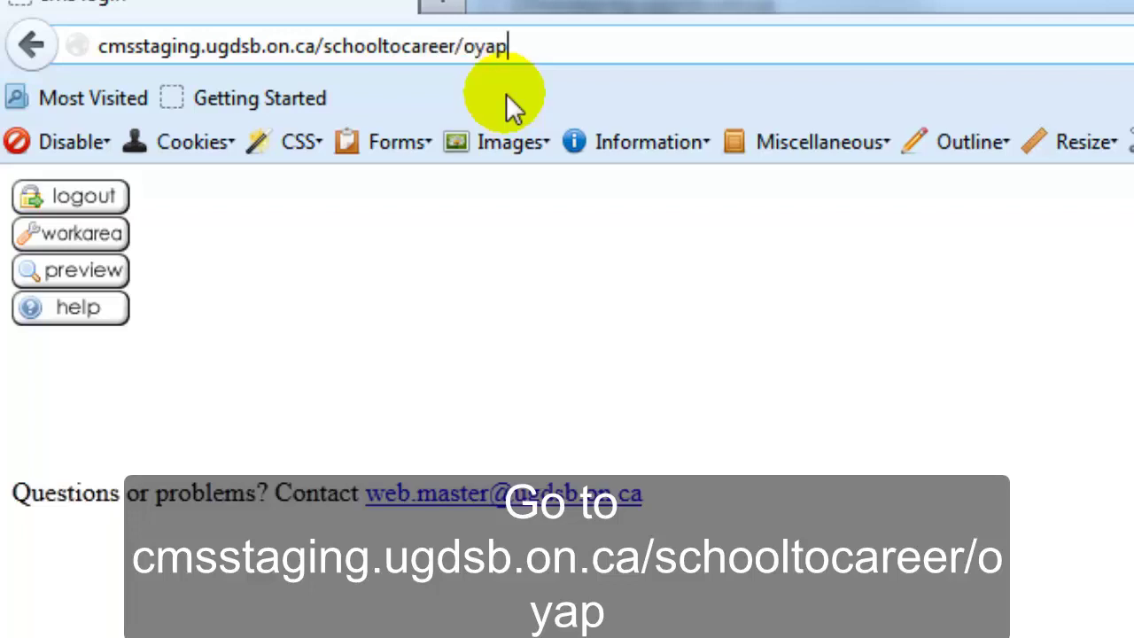
key("Return")
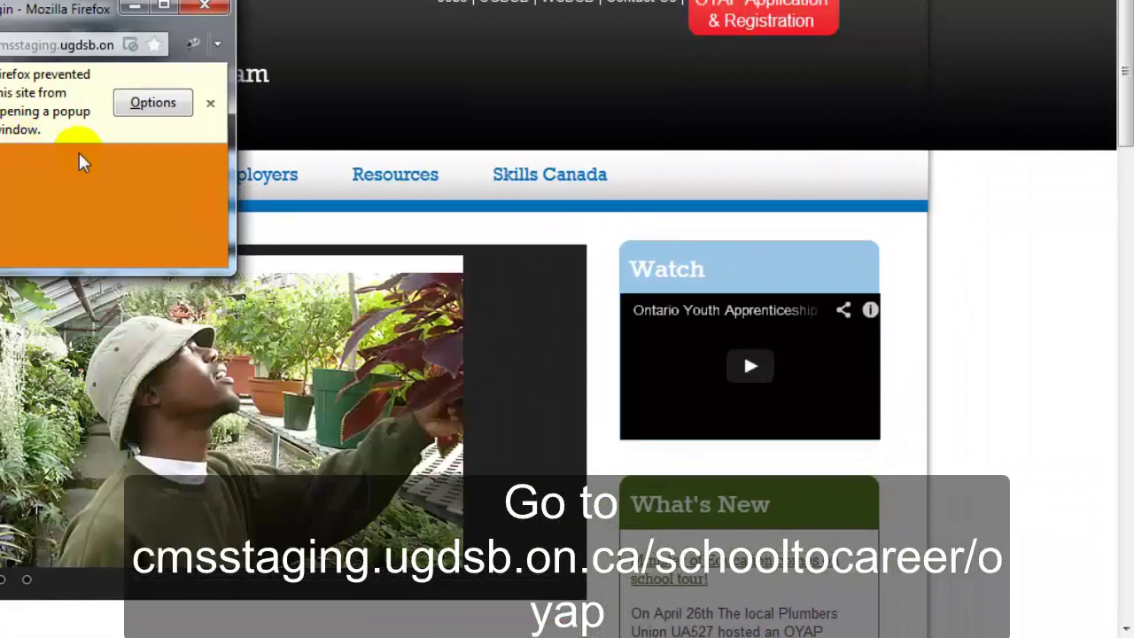
left_click(216, 8)
Open the properties of the What's New box on the OYAP home page.
scroll(445, 215, "down", 5)
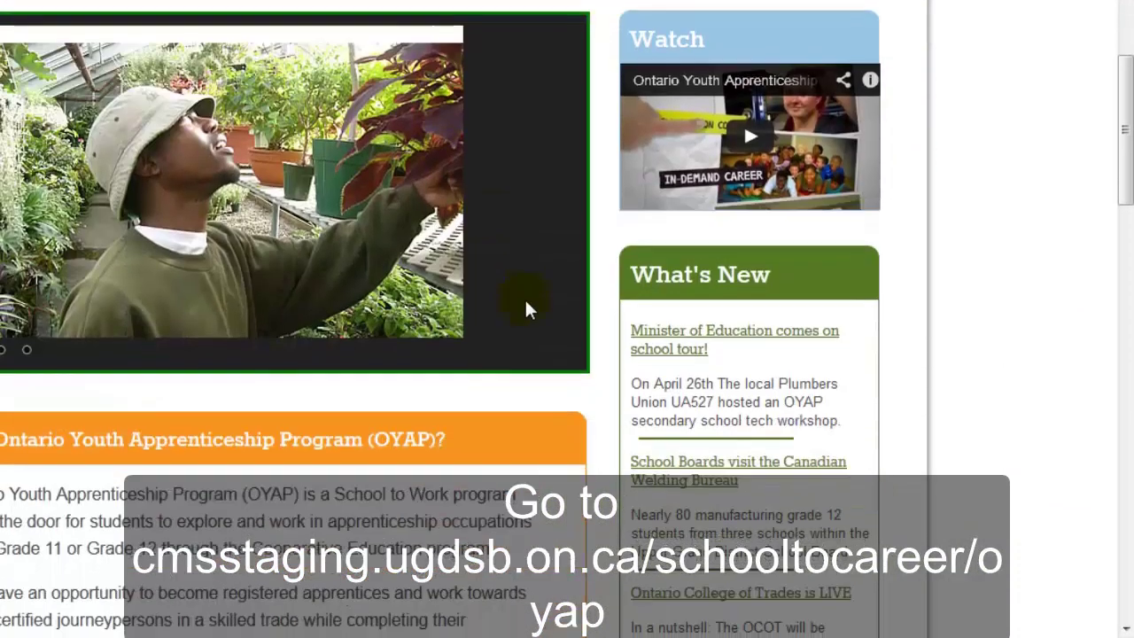
scroll(832, 283, "down", 5)
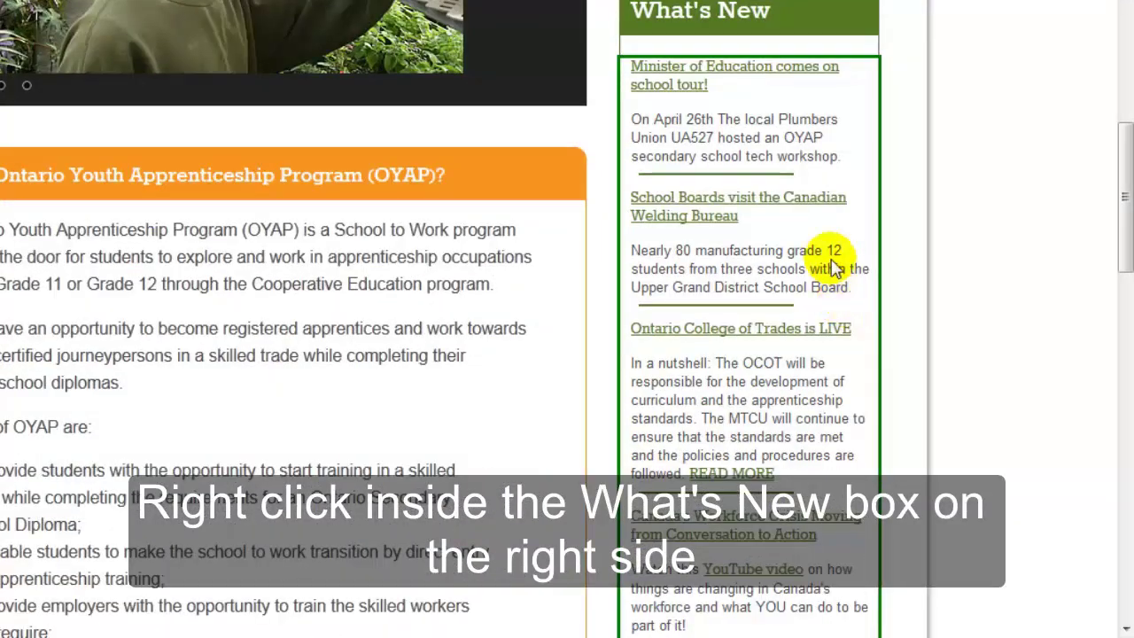
right_click(842, 223)
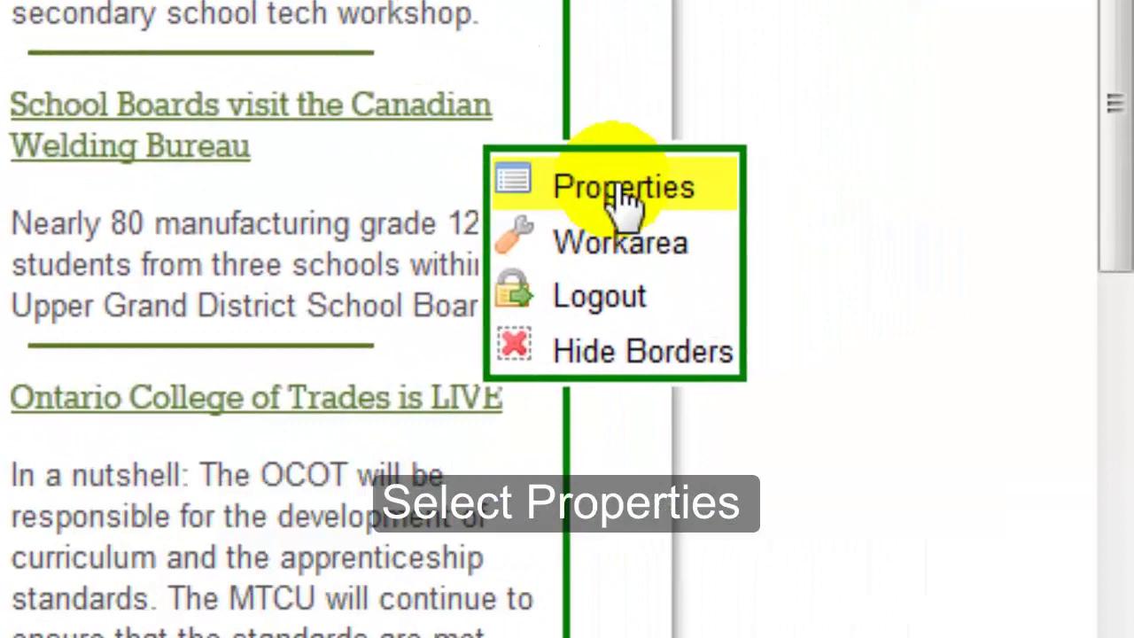
left_click(629, 199)
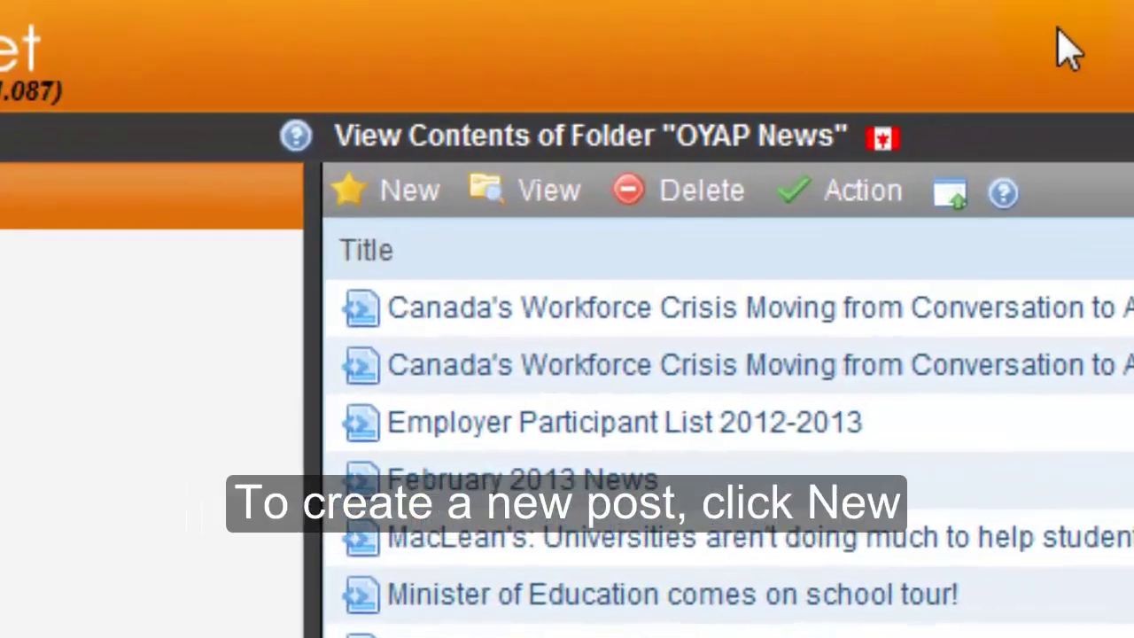
Create a new HTML Content item in the OYAP News folder and title it "Sample news".
left_click(488, 170)
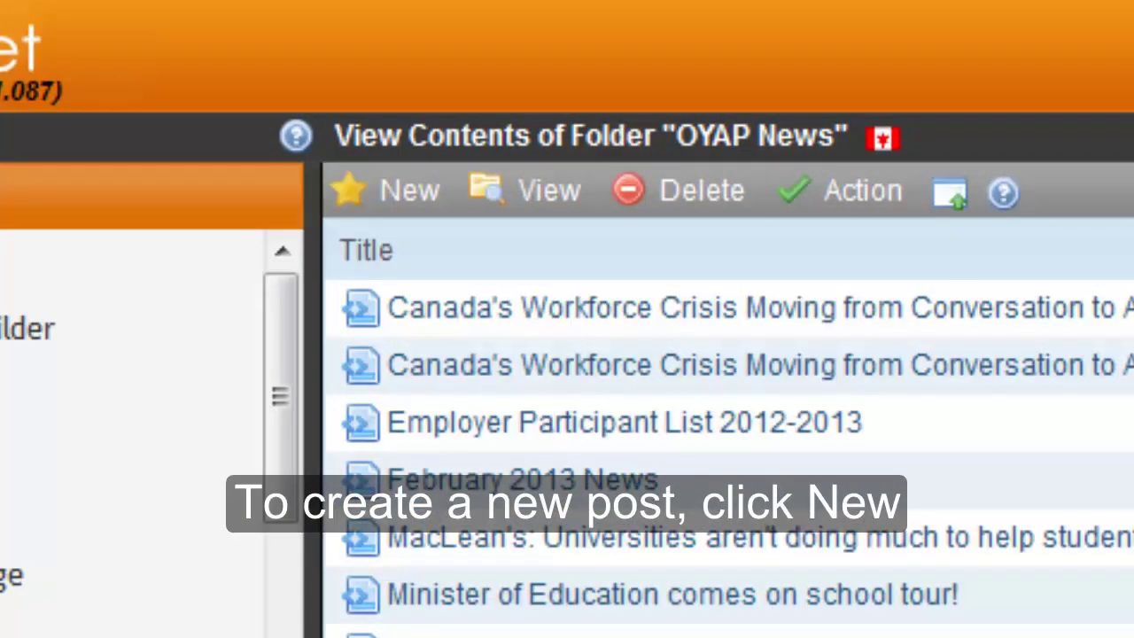
left_click(405, 192)
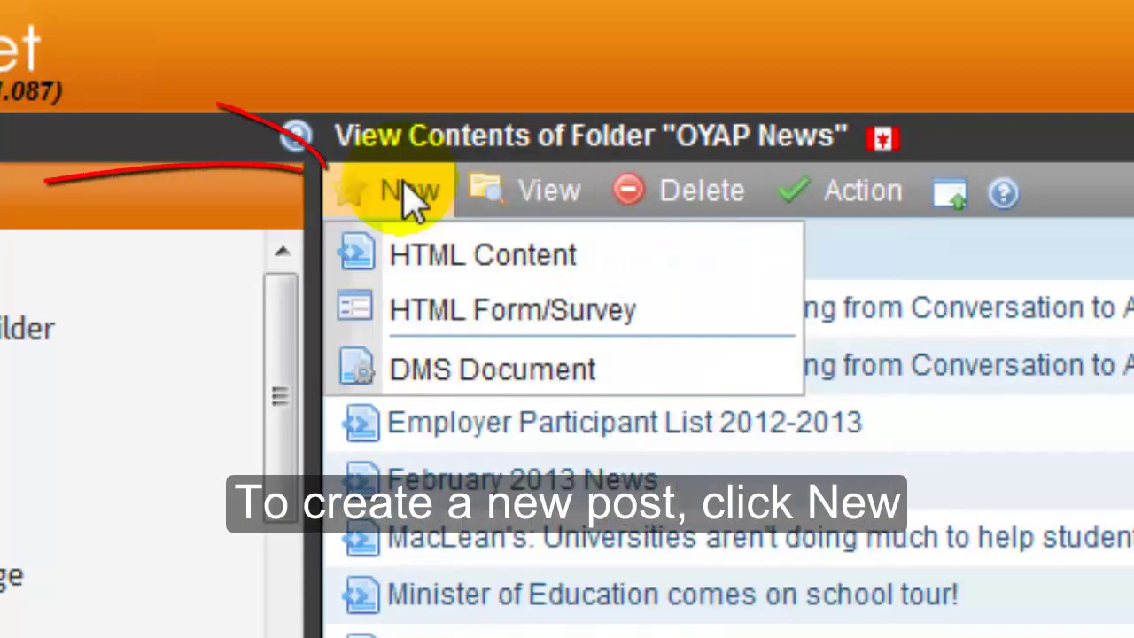
left_click(418, 255)
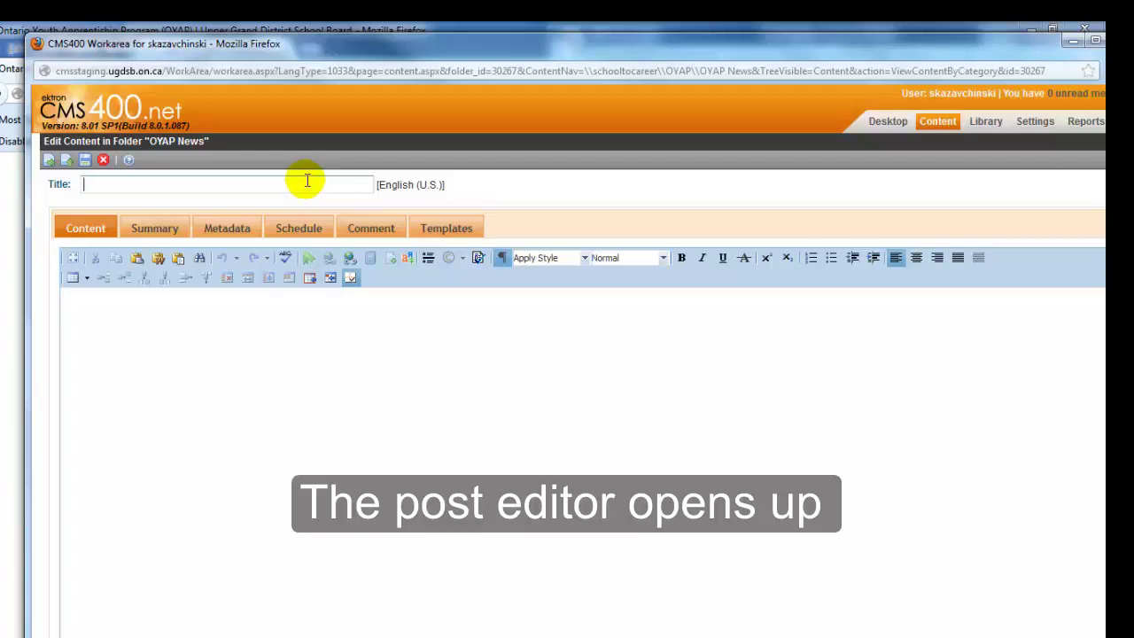
type("Sample news")
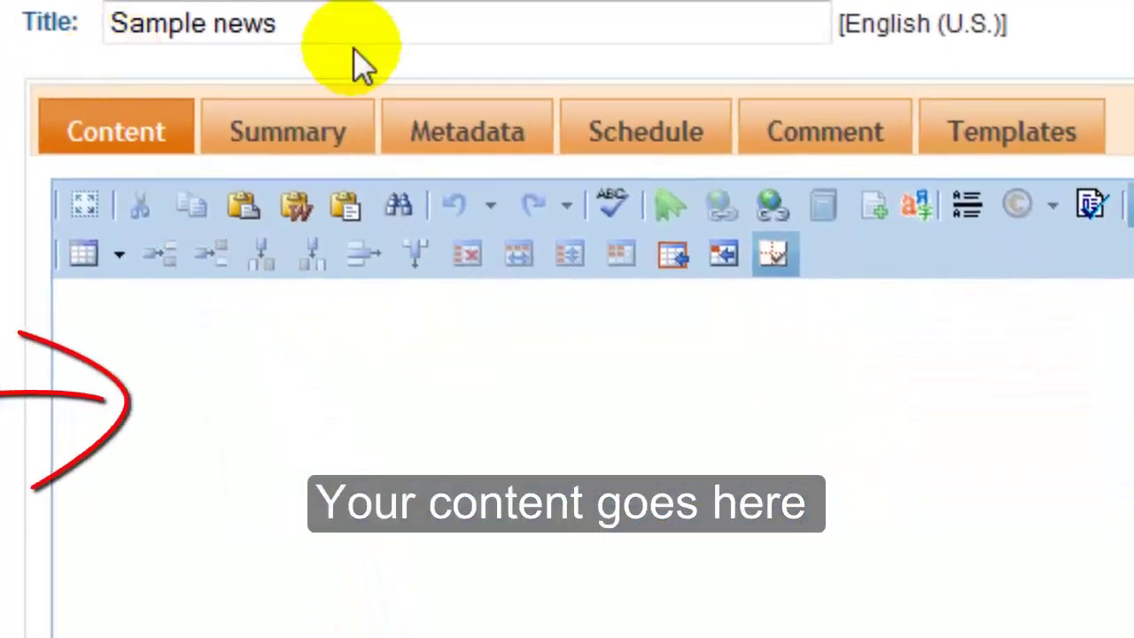
Copy all the text from the open Word document and paste it into the content area of the Sample news post.
left_click(426, 371)
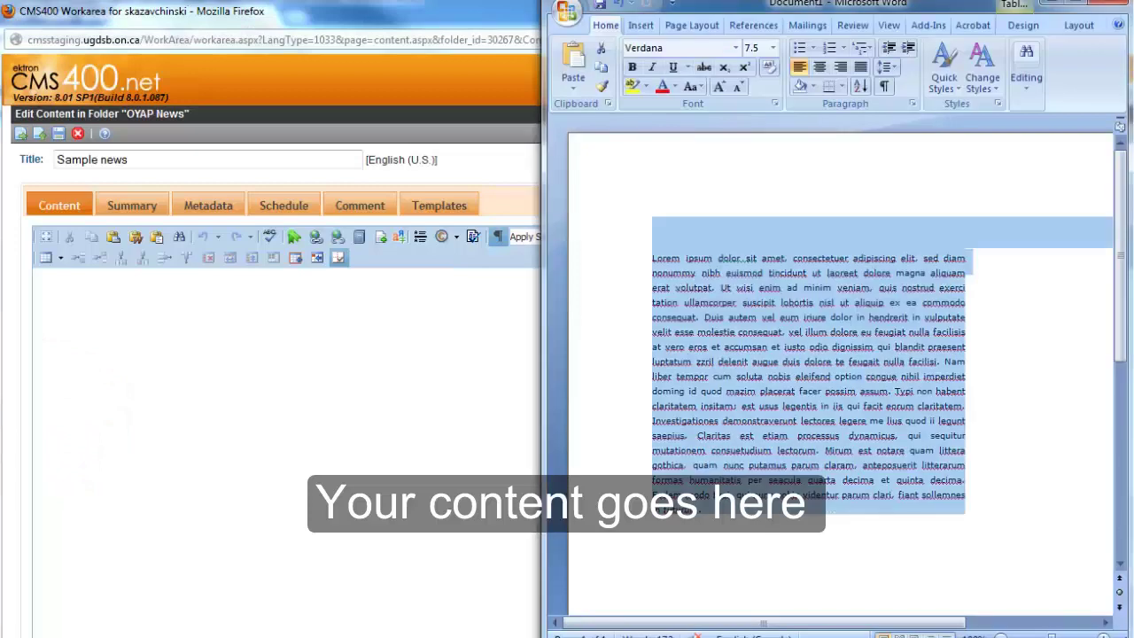
left_click(796, 301)
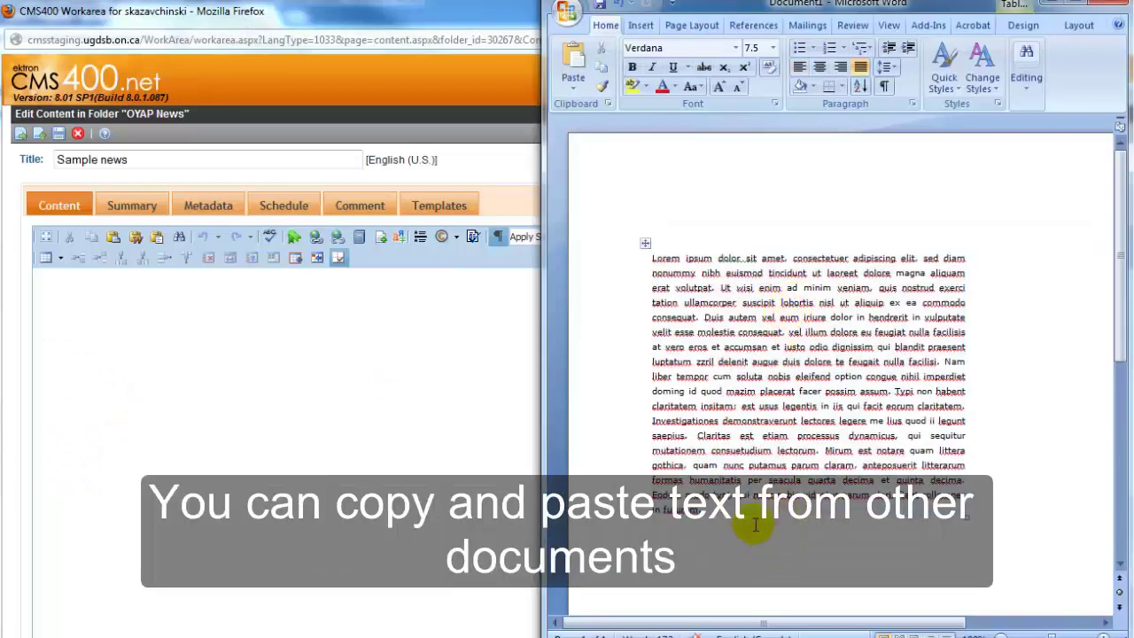
key("ctrl+a")
key("ctrl+c")
left_click(306, 373)
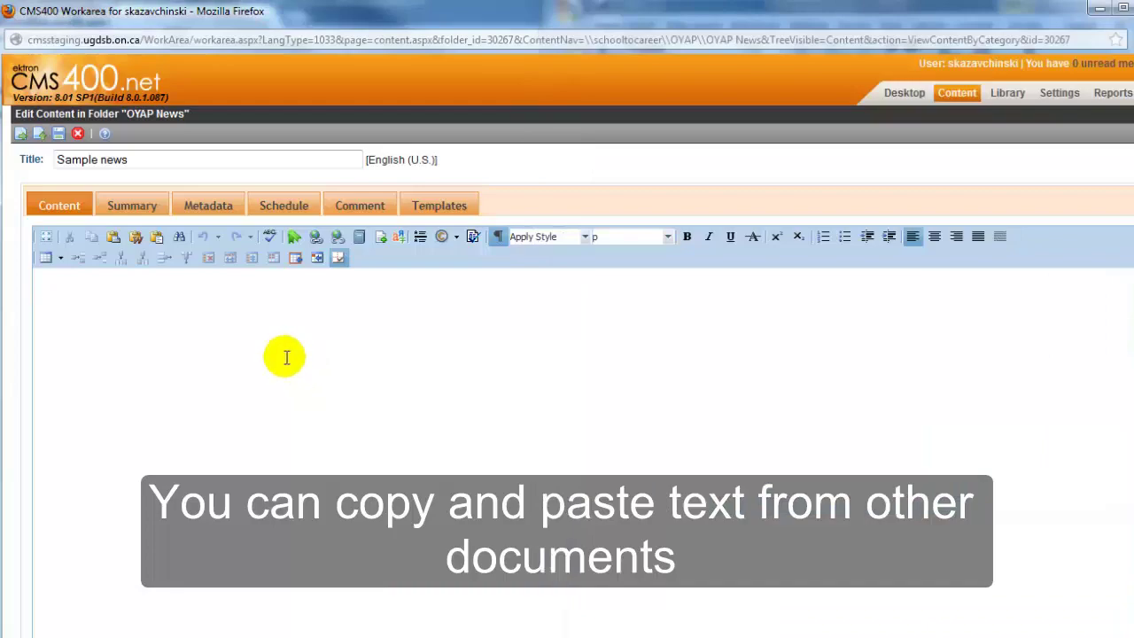
key("ctrl+v")
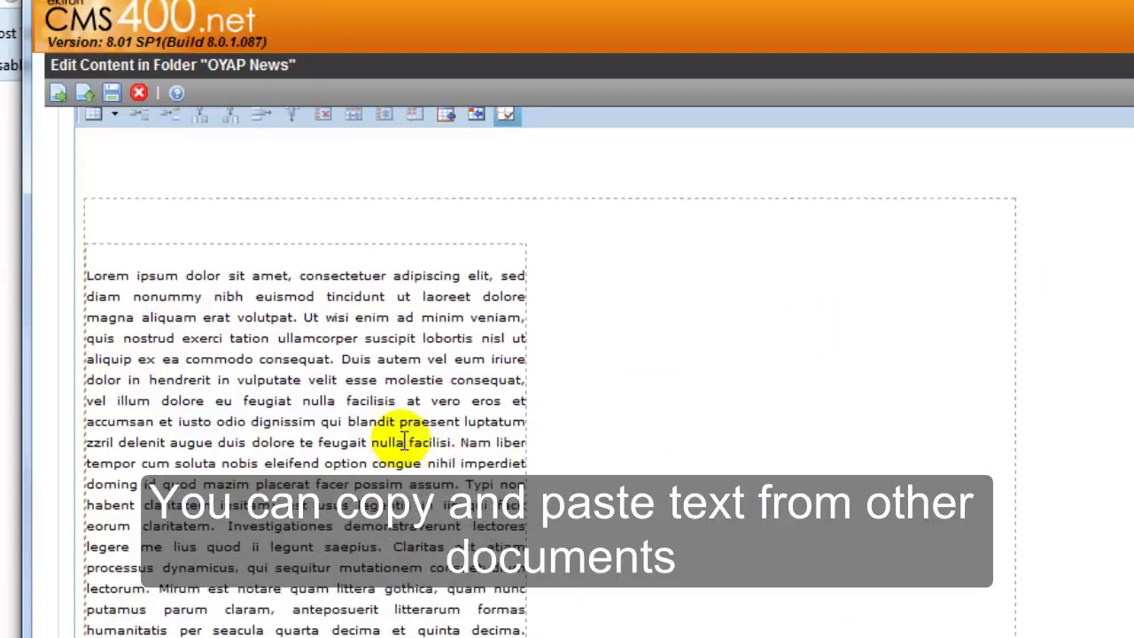
Delete the pasted Lorem ipsum text from the post content.
left_click(401, 441)
left_click_drag(620, 627, 45, 172)
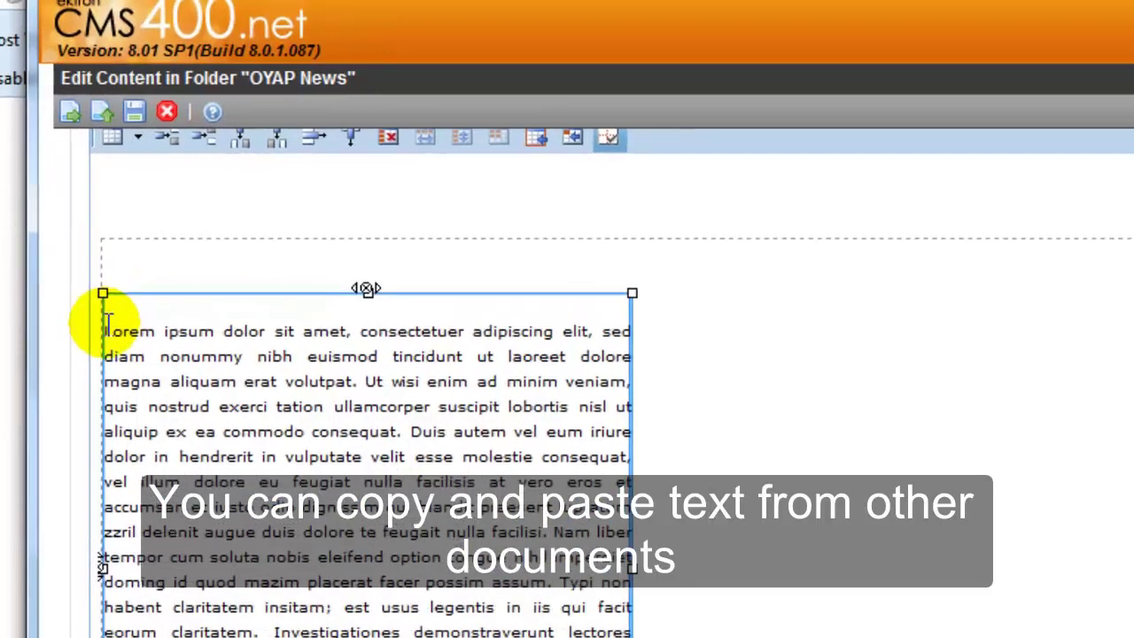
key("Delete")
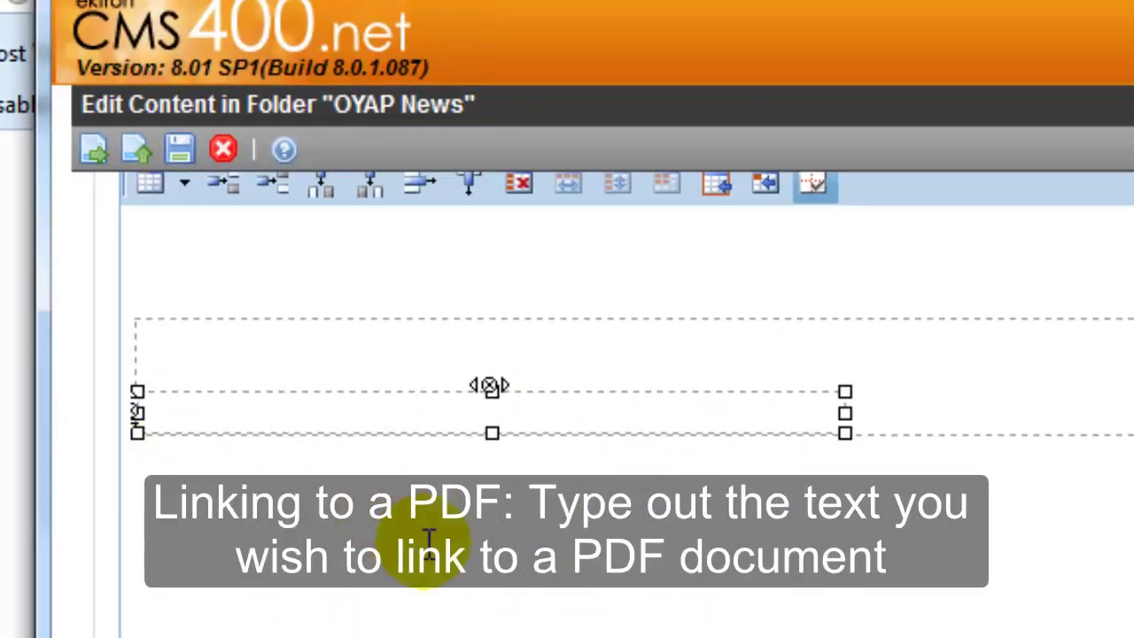
Add the text "PDF Link" on the line above the empty table in the post content.
key("Up")
scroll(225, 405, "up", 2)
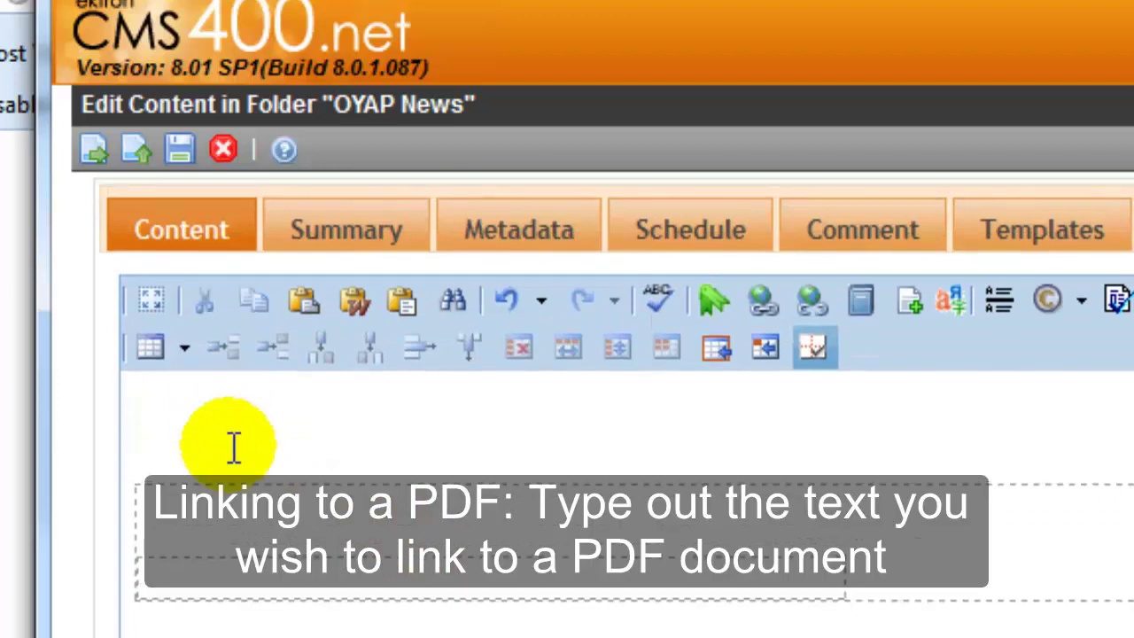
type("PDF Link")
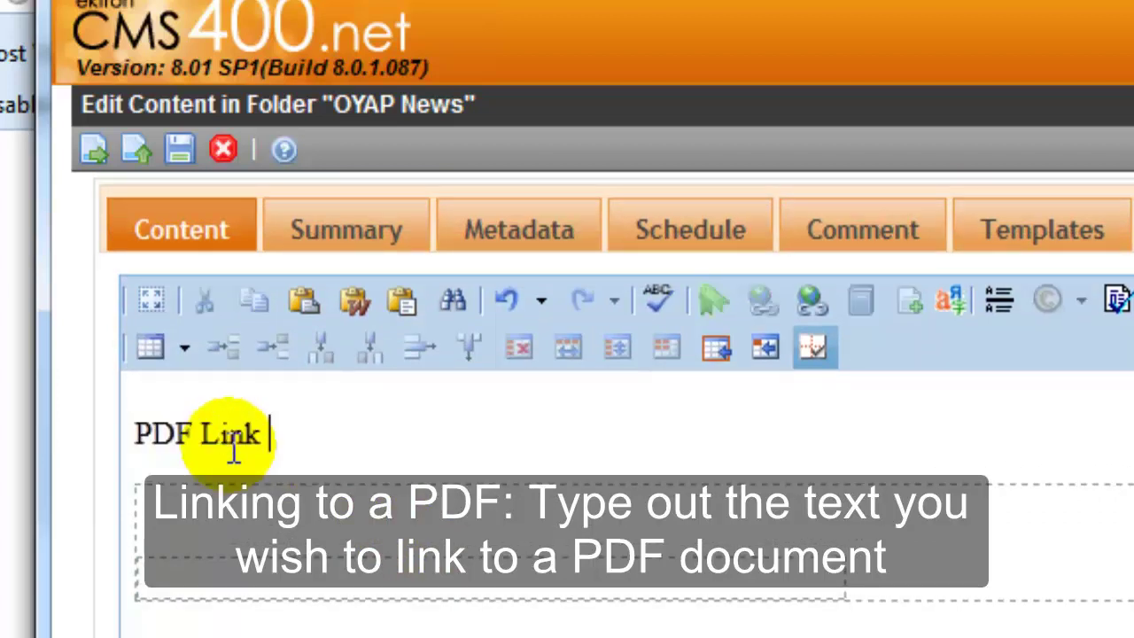
Start a hyperlink on the text "PDF Link" and open the library browser for its URL.
left_click_drag(324, 435, 135, 431)
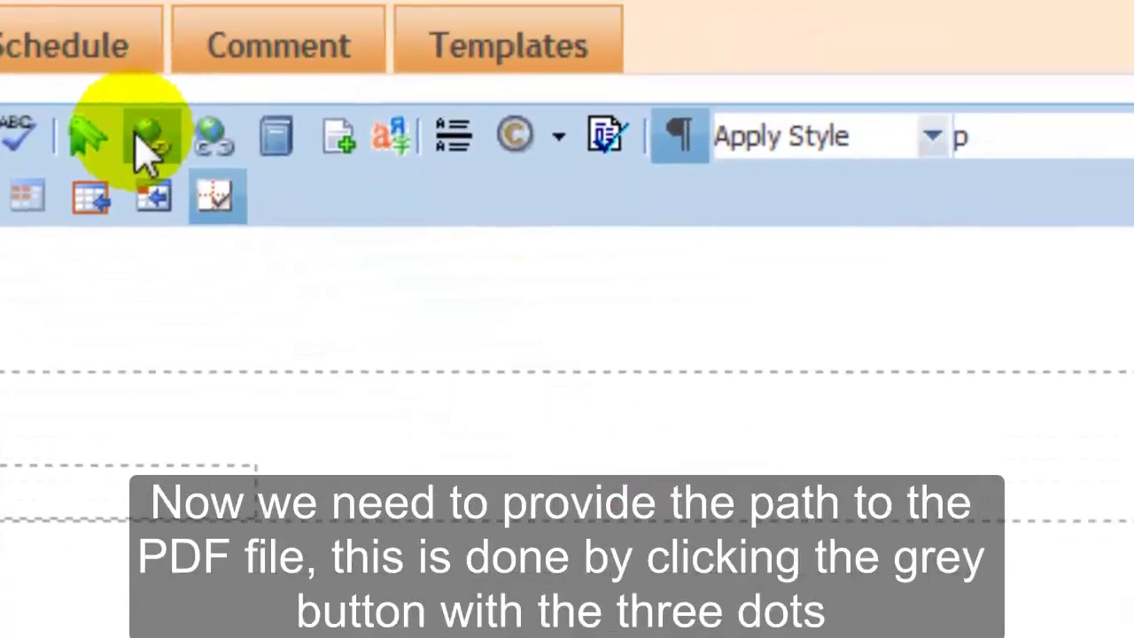
left_click(577, 306)
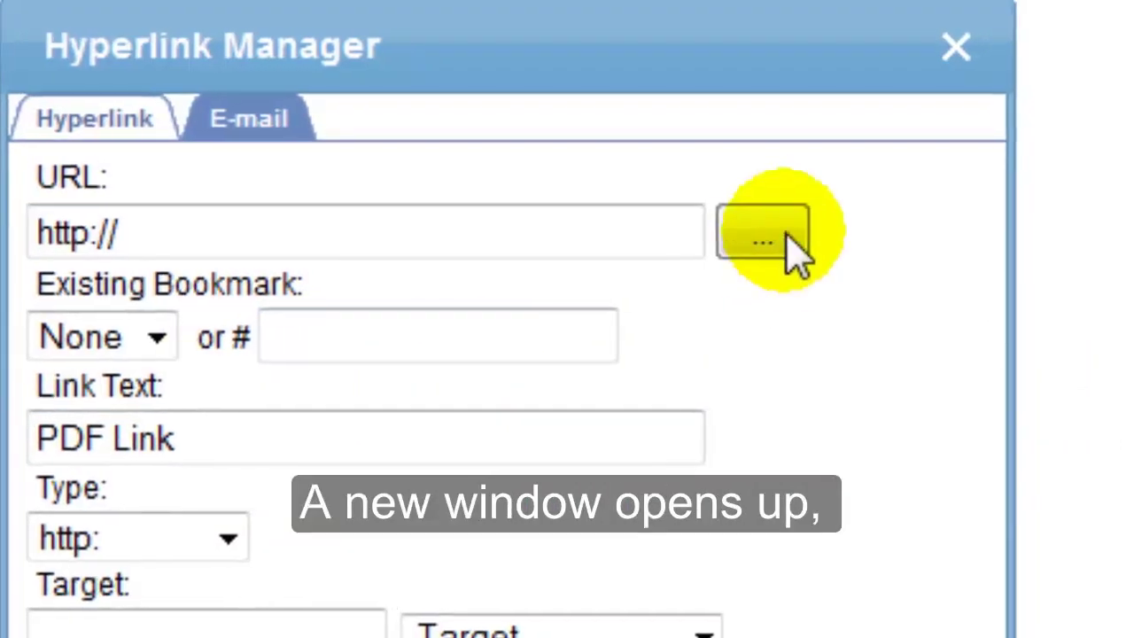
left_click(819, 230)
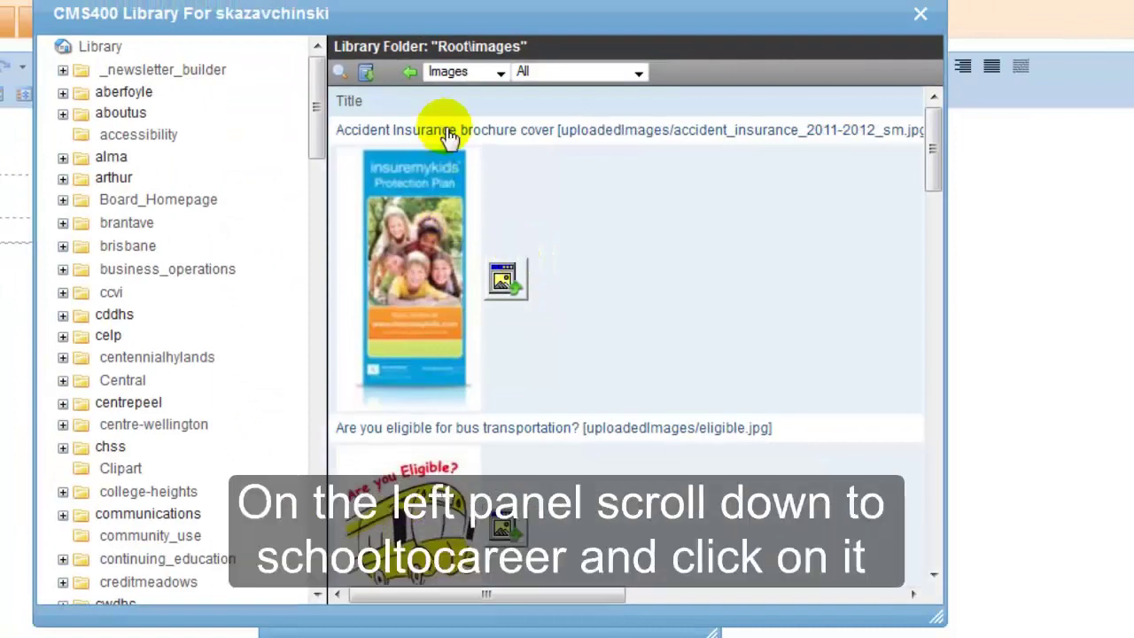
Show Files in the library and open the Documents folder under schooltocareer > OYAP.
left_click(477, 75)
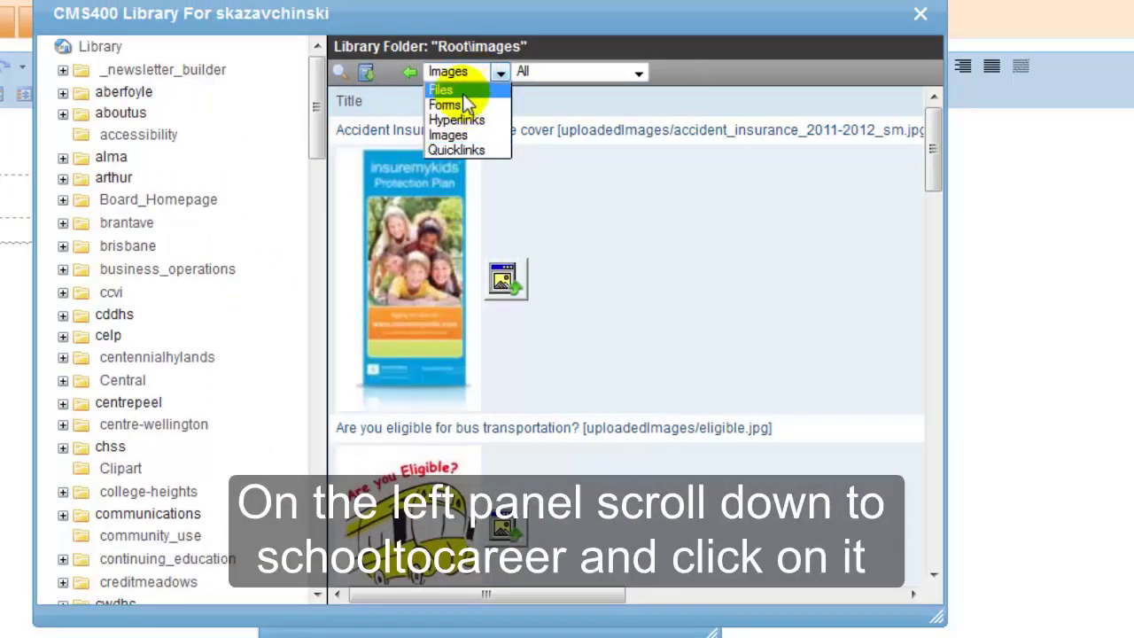
left_click(312, 107)
left_click_drag(316, 108, 314, 200)
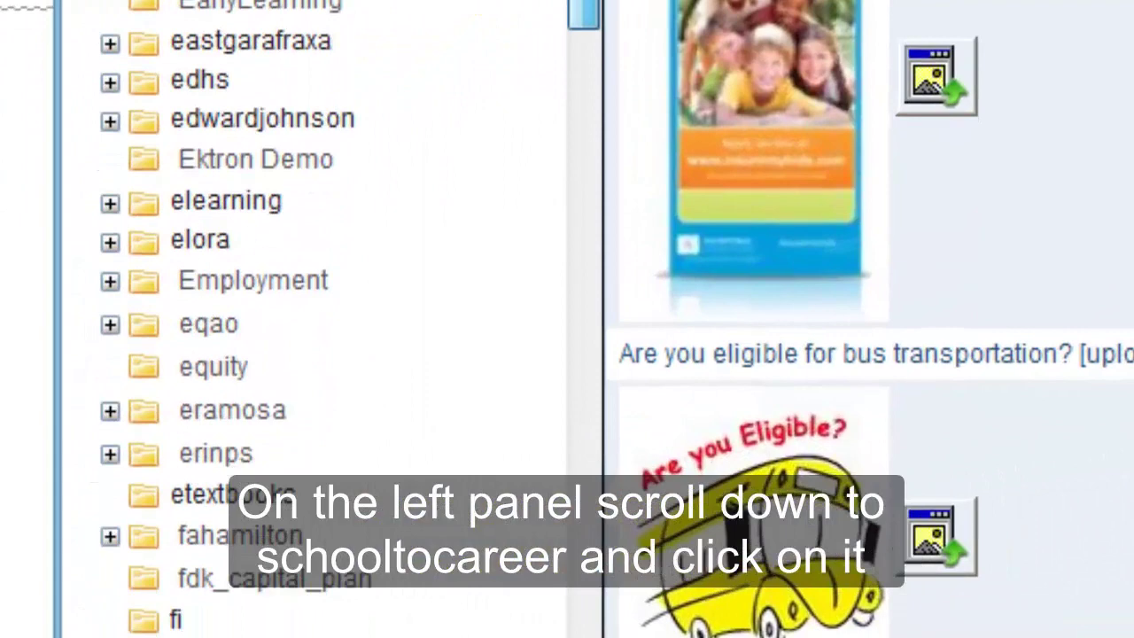
left_click_drag(583, 1, 582, 461)
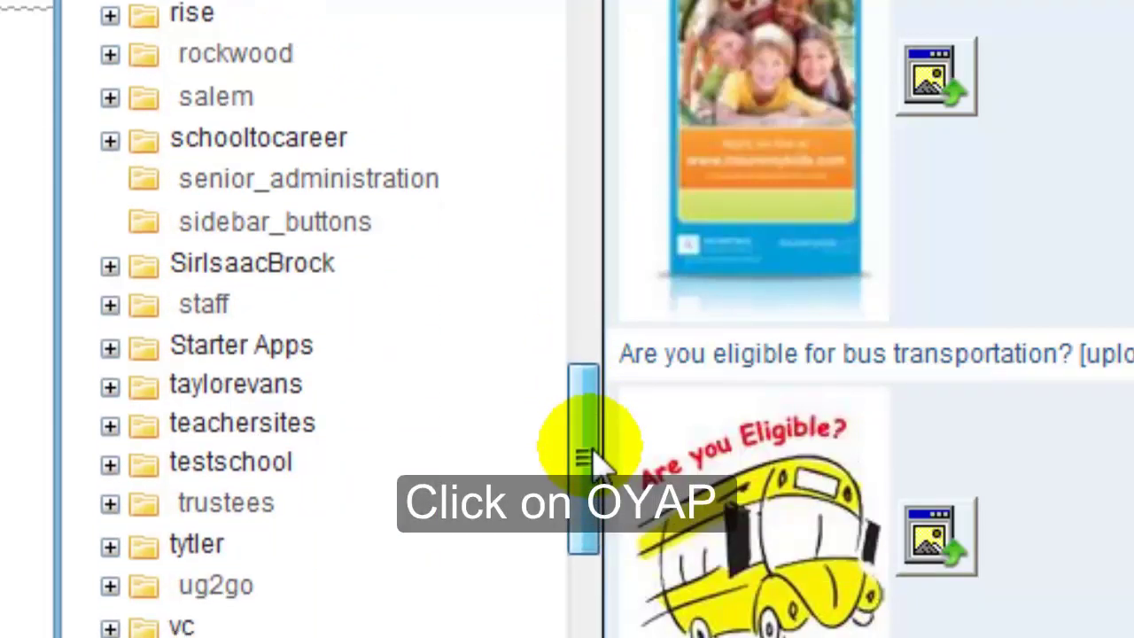
left_click(252, 144)
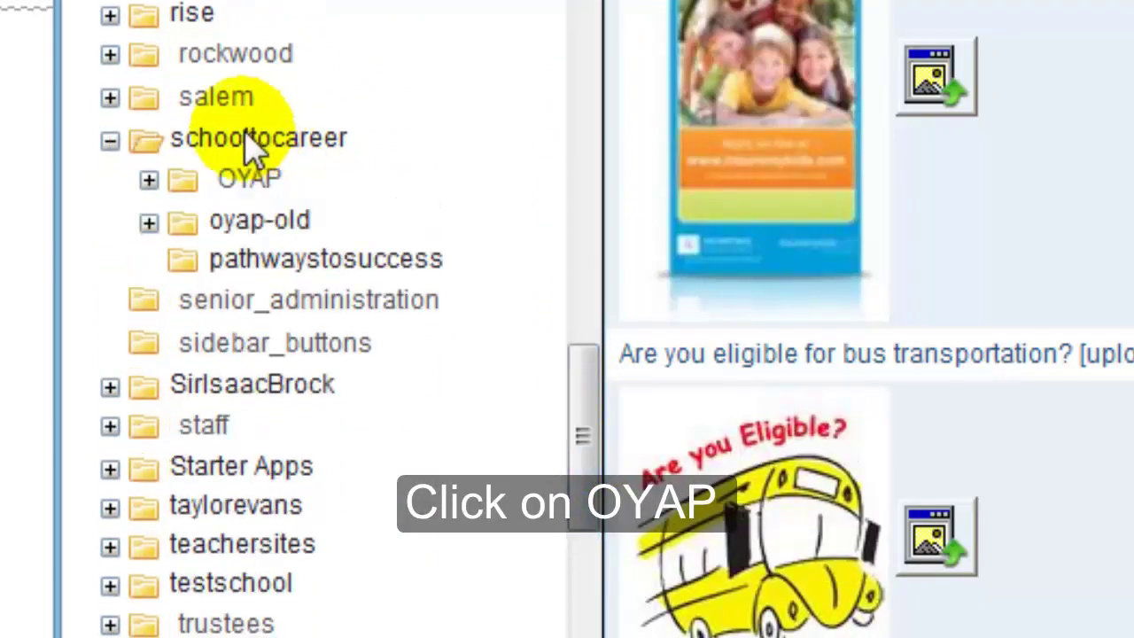
left_click(262, 185)
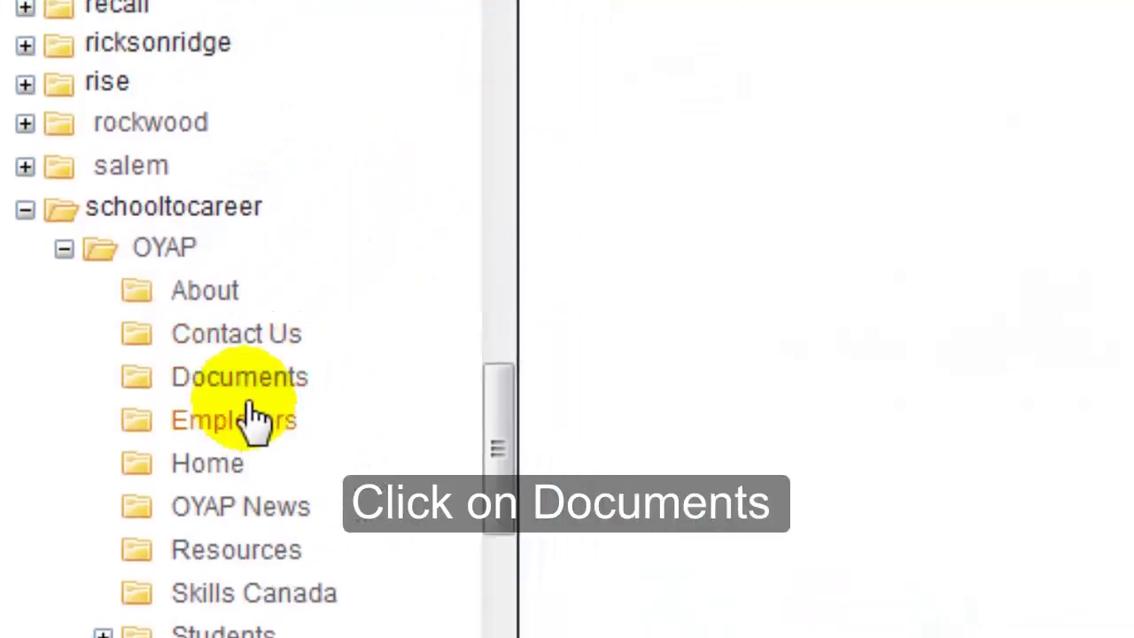
left_click(337, 324)
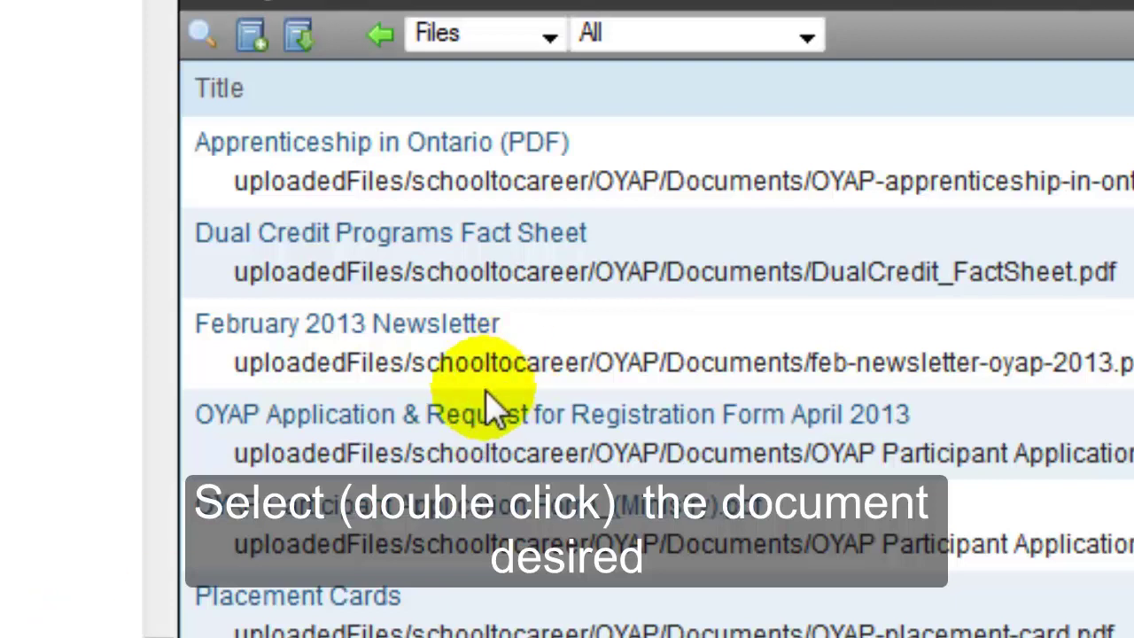
Choose "Apprenticeship in Ontario (PDF)" as the link target and apply the hyperlink.
double_click(367, 148)
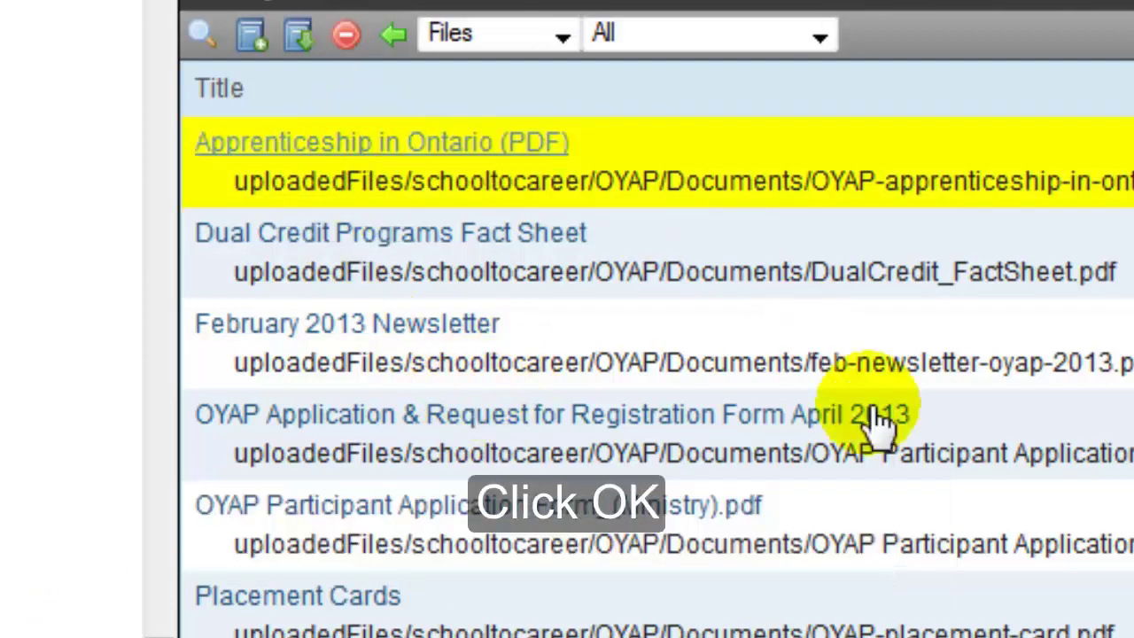
double_click(493, 157)
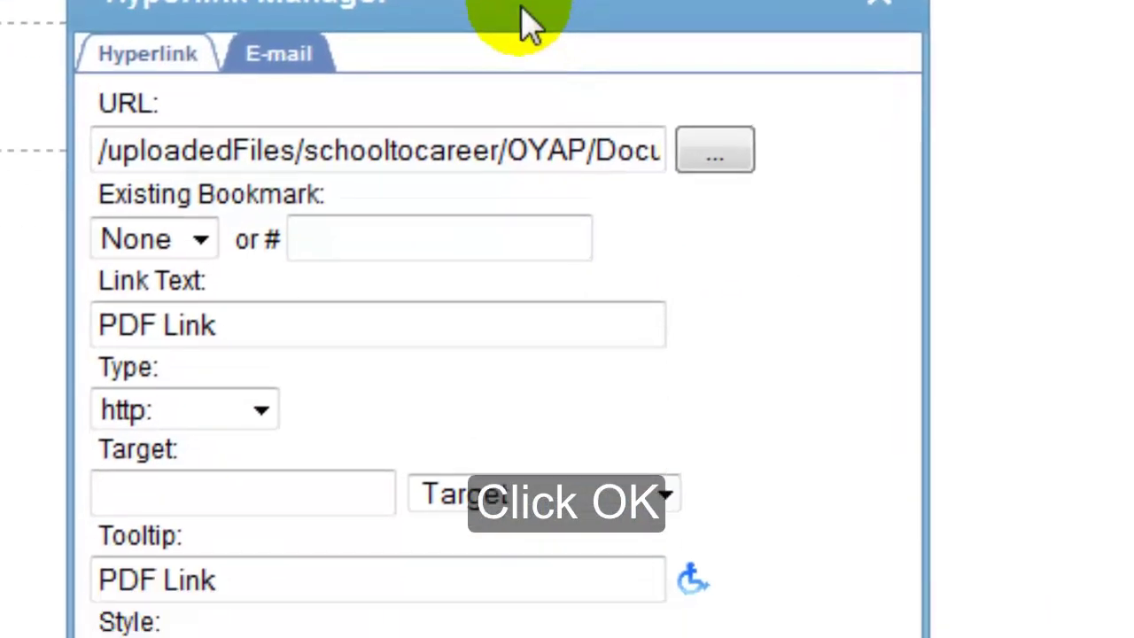
left_click(431, 540)
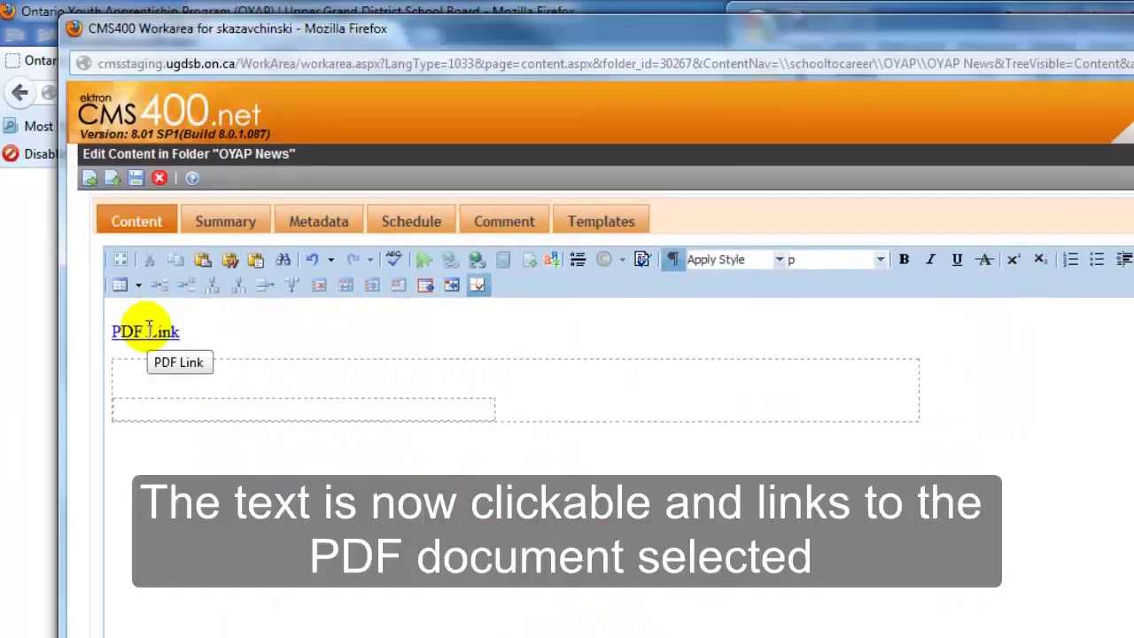
Add a new line reading "Check this out!" below the PDF link.
left_click(252, 334)
key("Return")
key("Return")
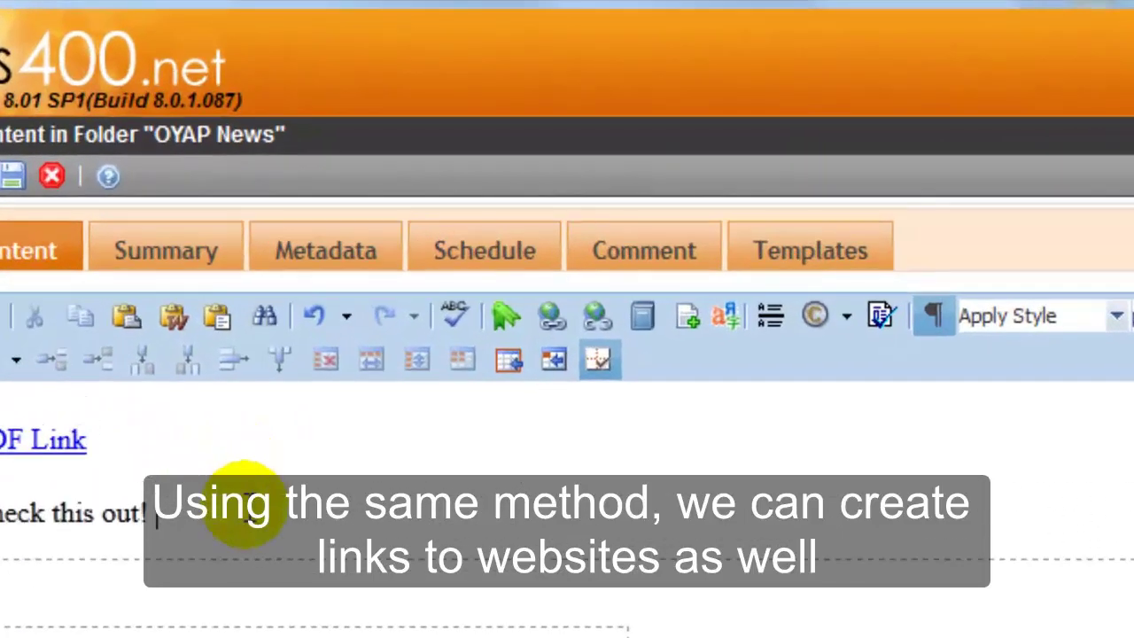
Turn the text "Check this out!" into a hyperlink to a website address.
left_click_drag(266, 365, 170, 381)
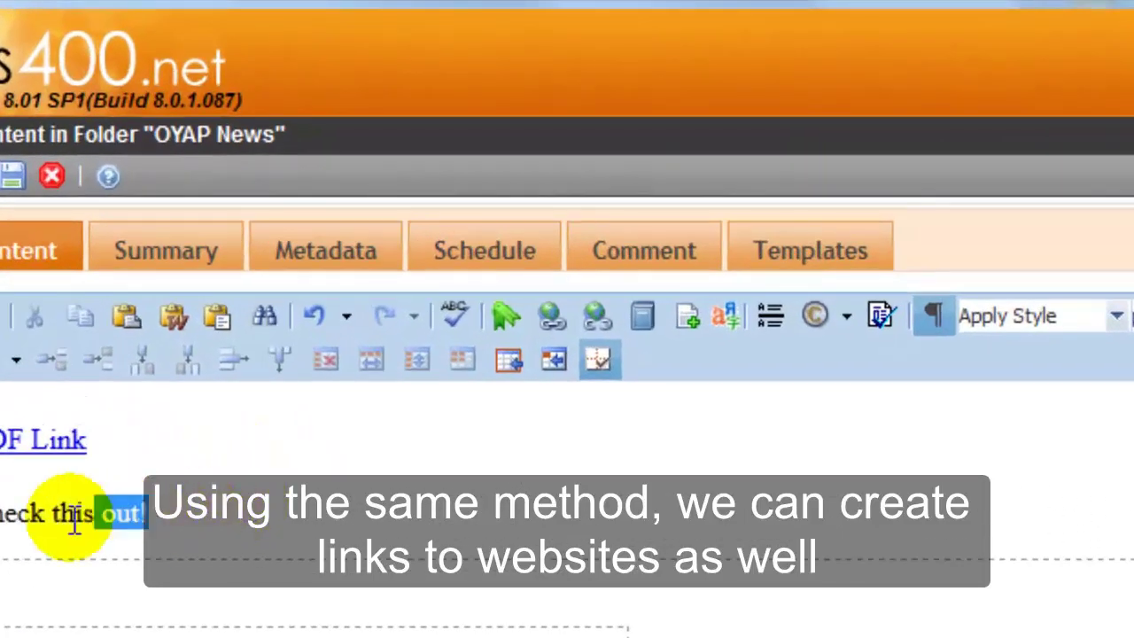
left_click_drag(74, 523, 4, 519)
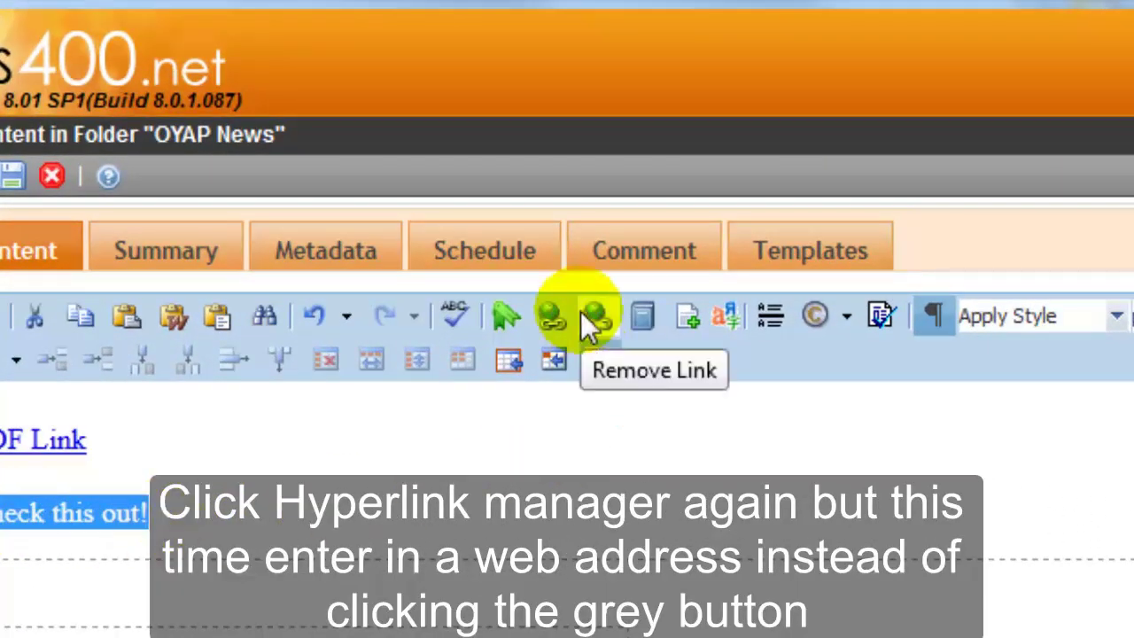
left_click(544, 313)
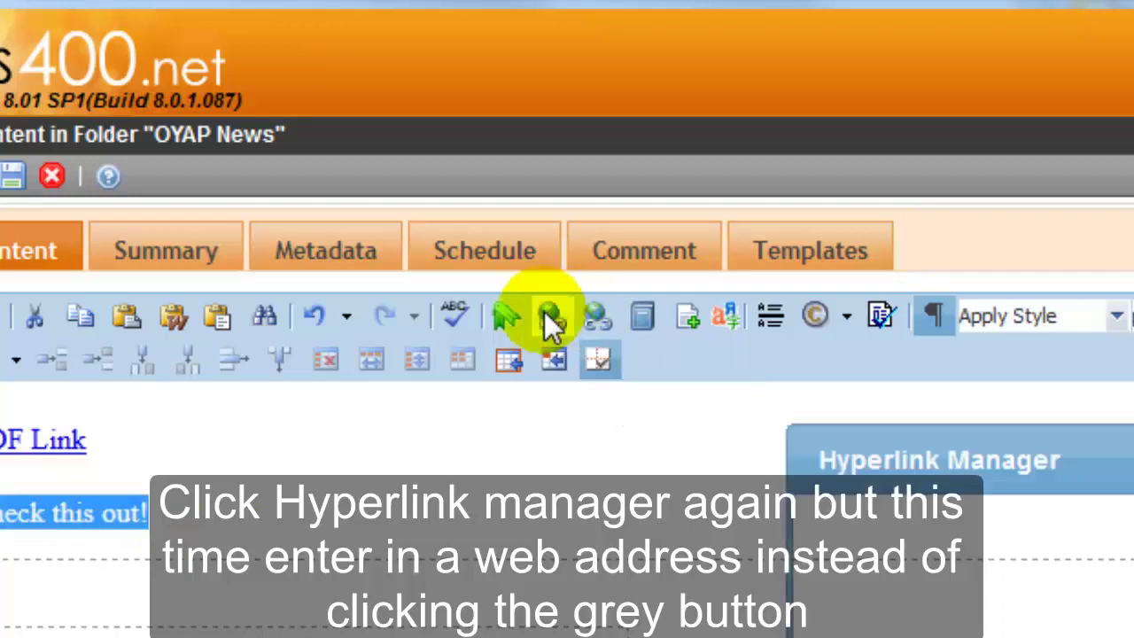
left_click(1019, 599)
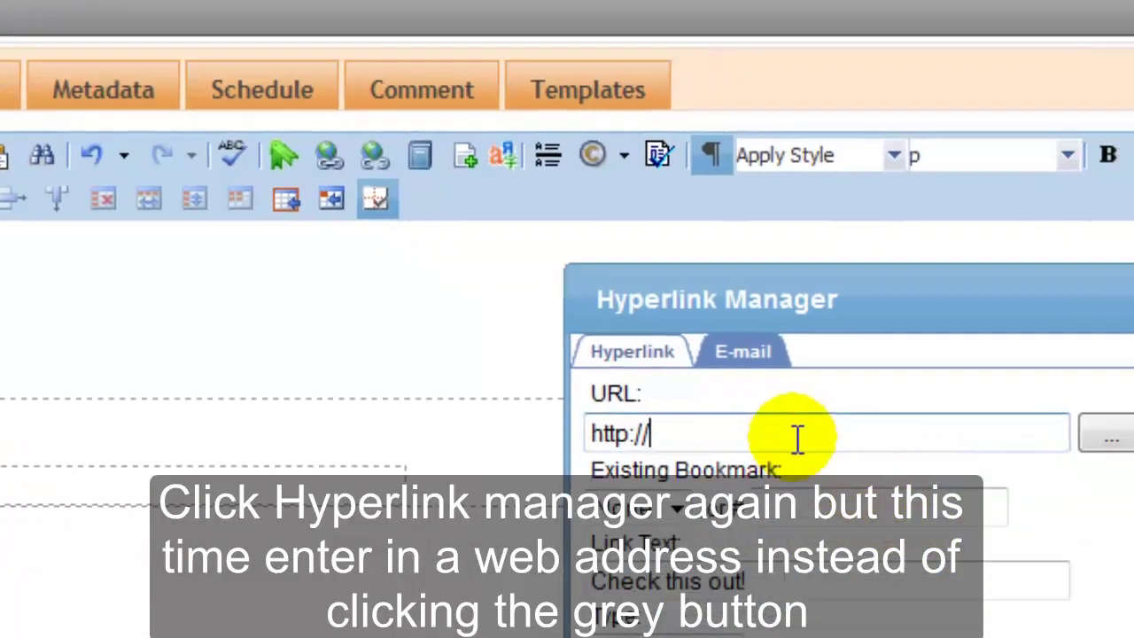
type("w")
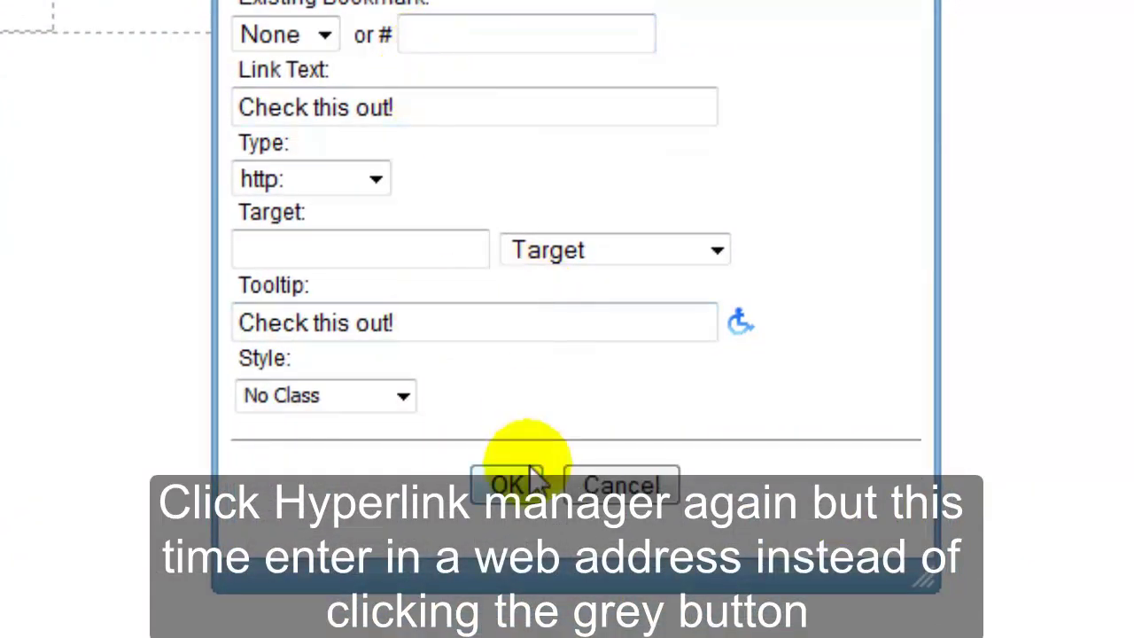
left_click(514, 478)
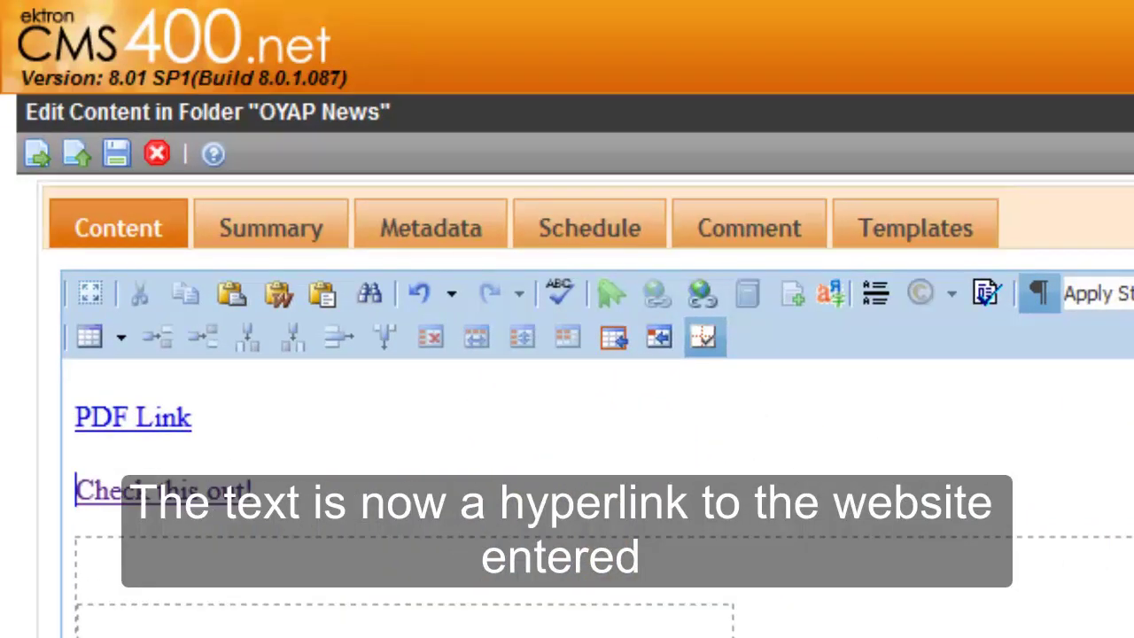
Start a new line below the "Check this out!" link and open the library with its content type set to Images.
left_click(423, 492)
key("Return")
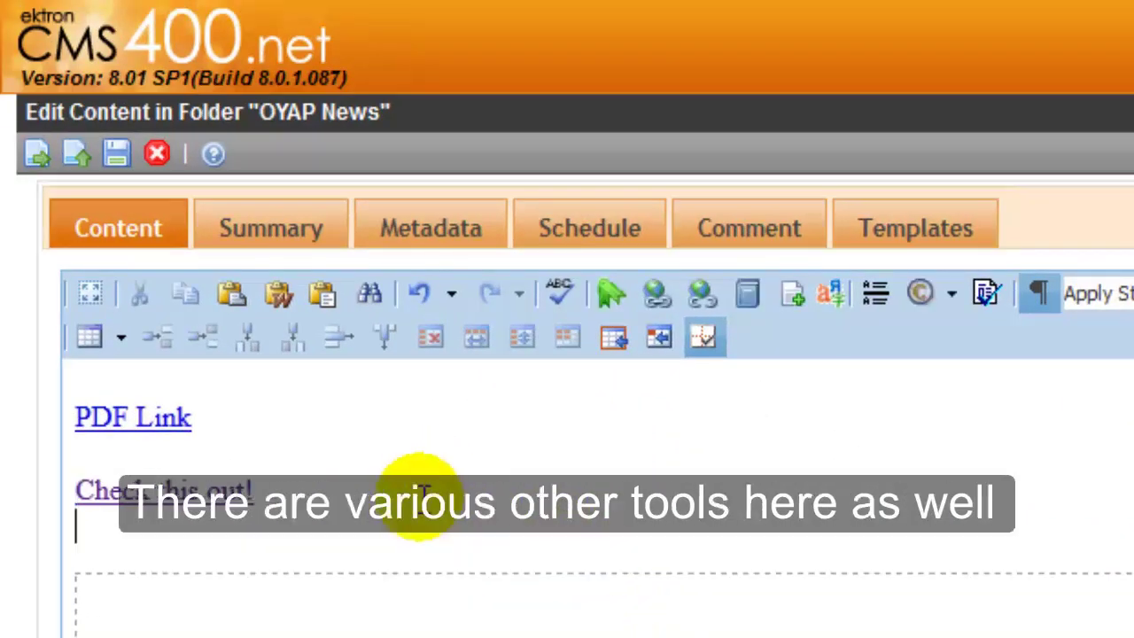
key("Return")
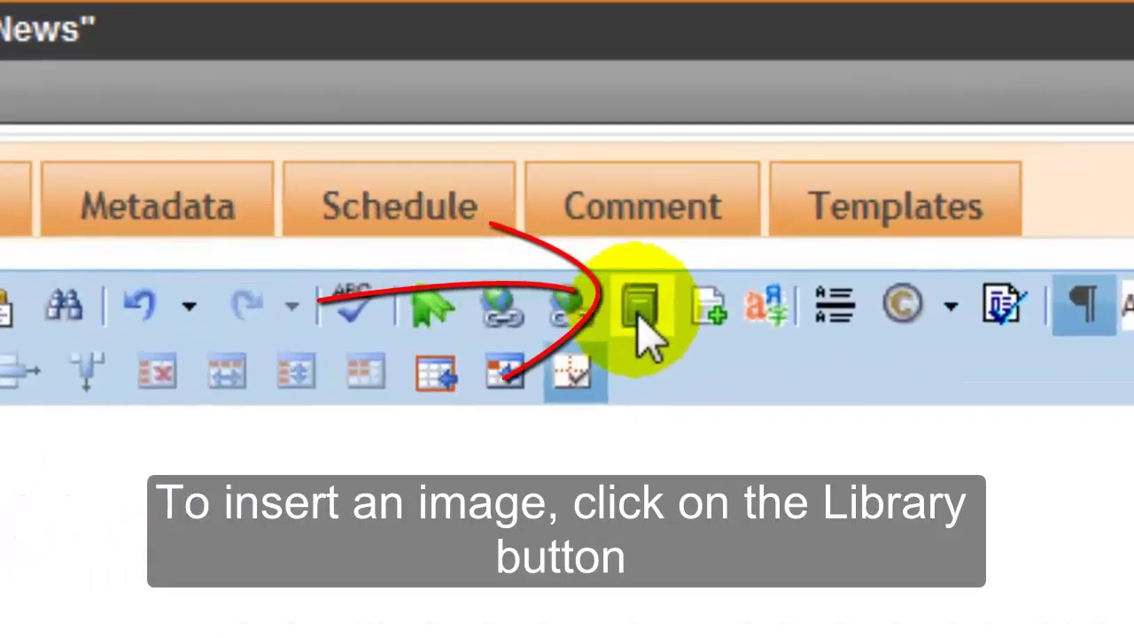
left_click(639, 310)
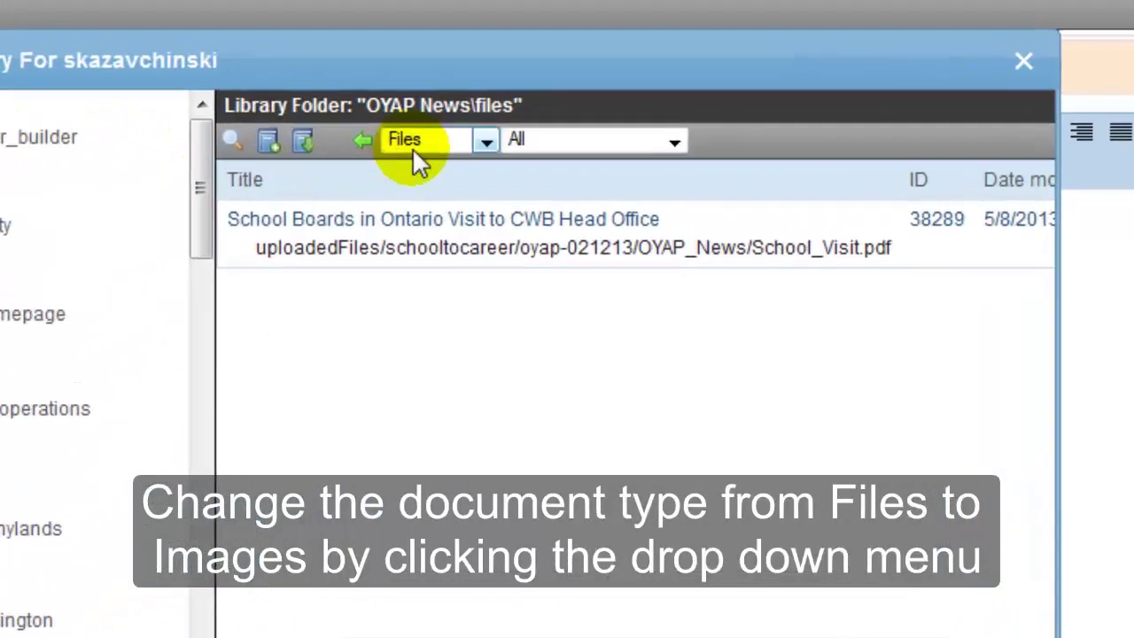
left_click(810, 170)
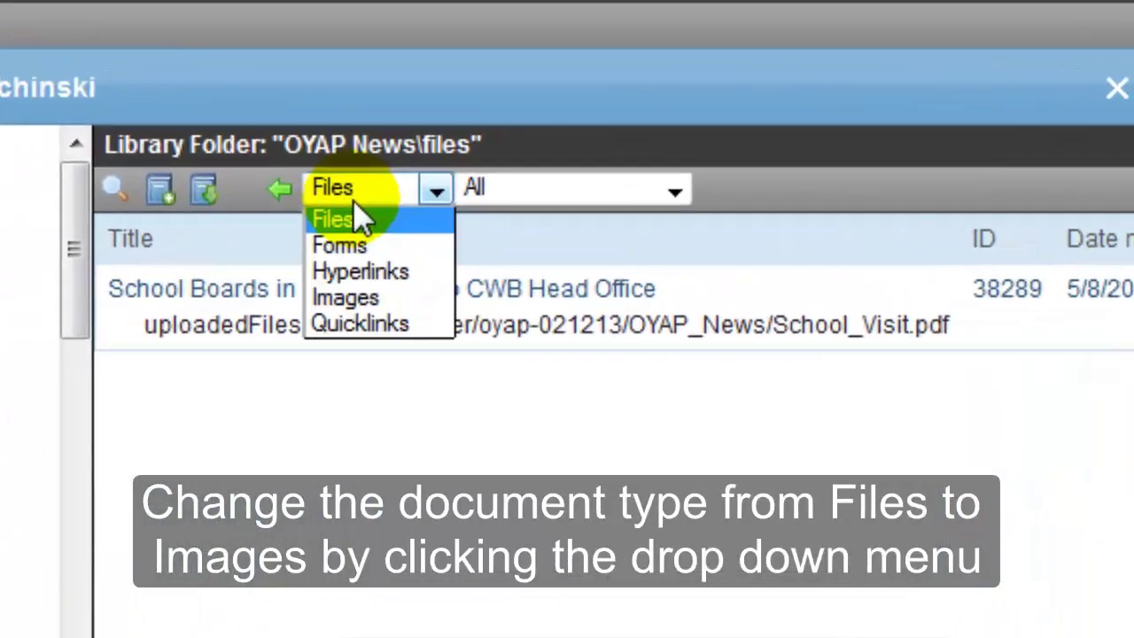
left_click(382, 301)
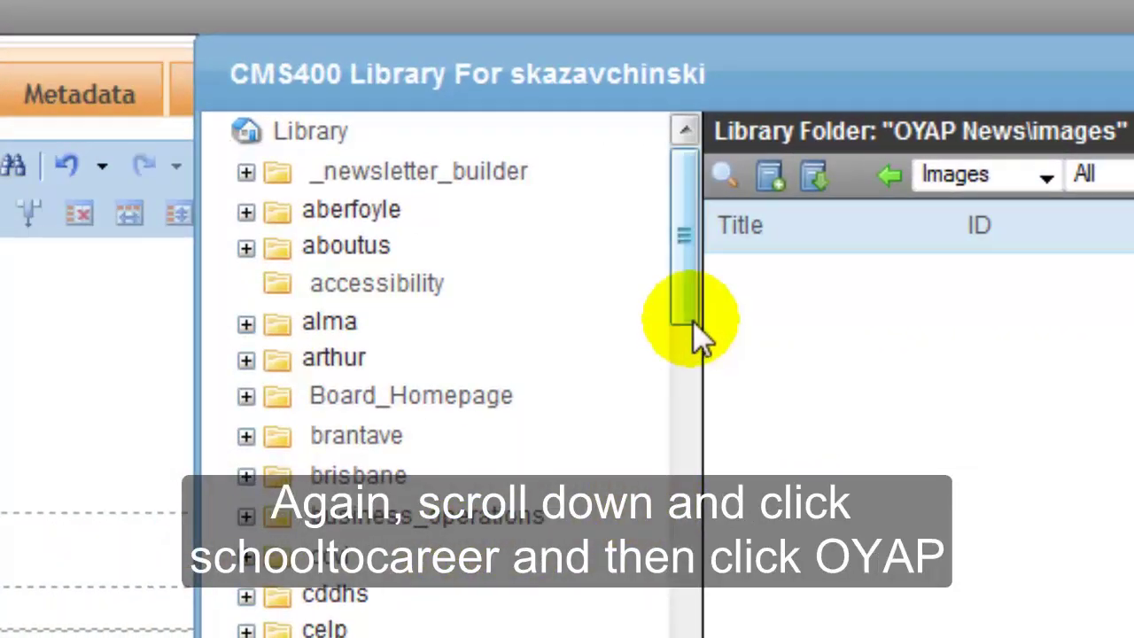
Insert the "News Poster April 2013" image from the schooltocareer > OYAP folder.
left_click_drag(692, 323, 683, 637)
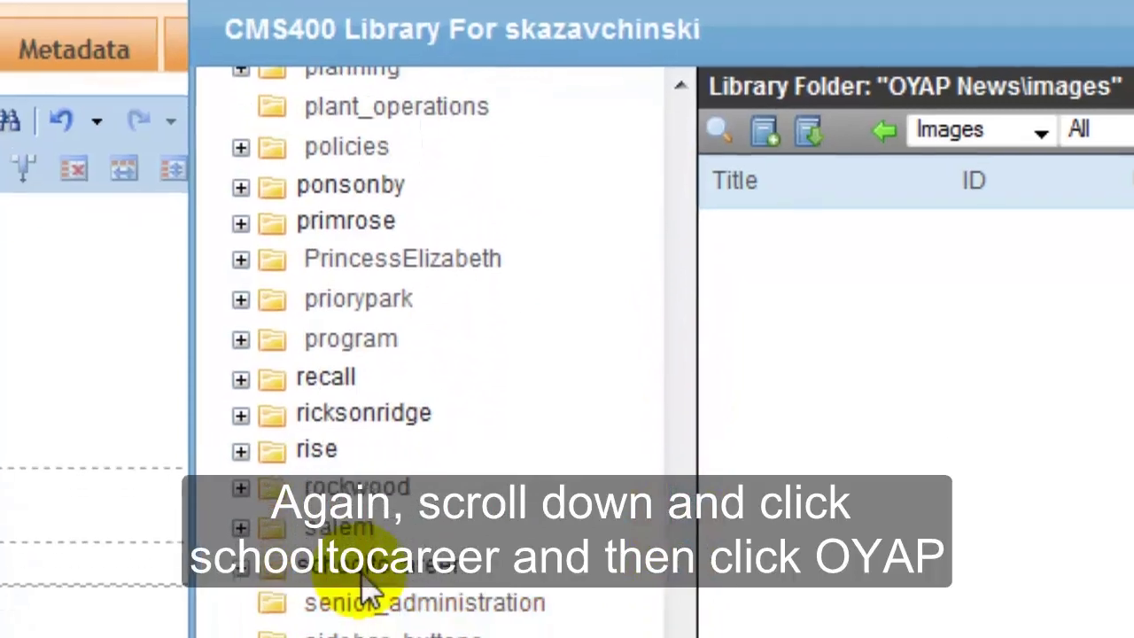
left_click(372, 613)
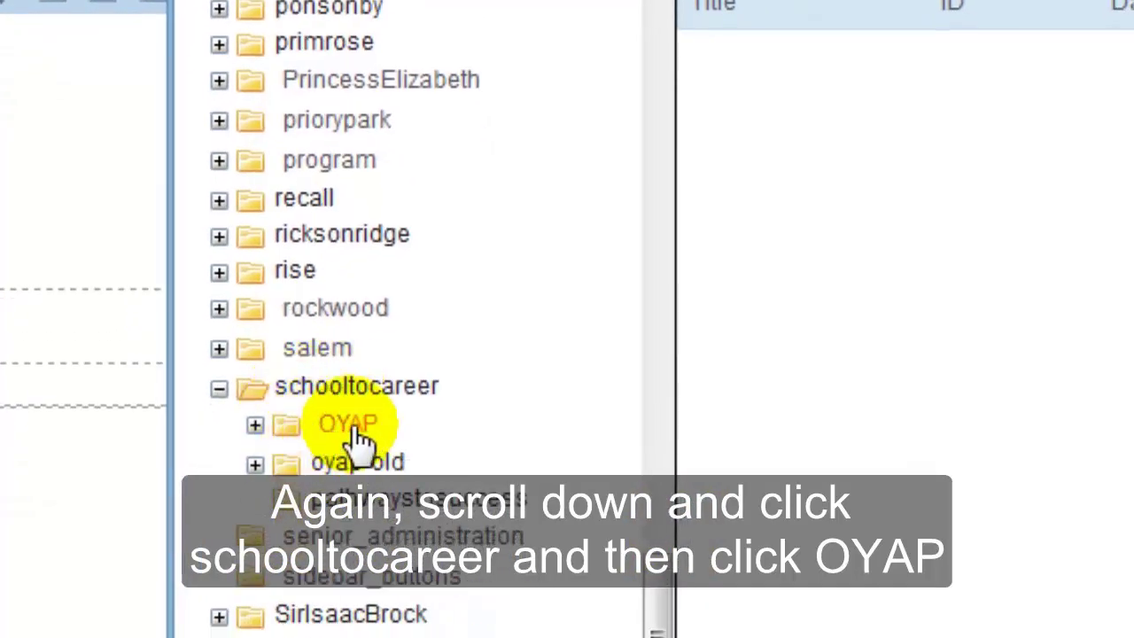
left_click(354, 428)
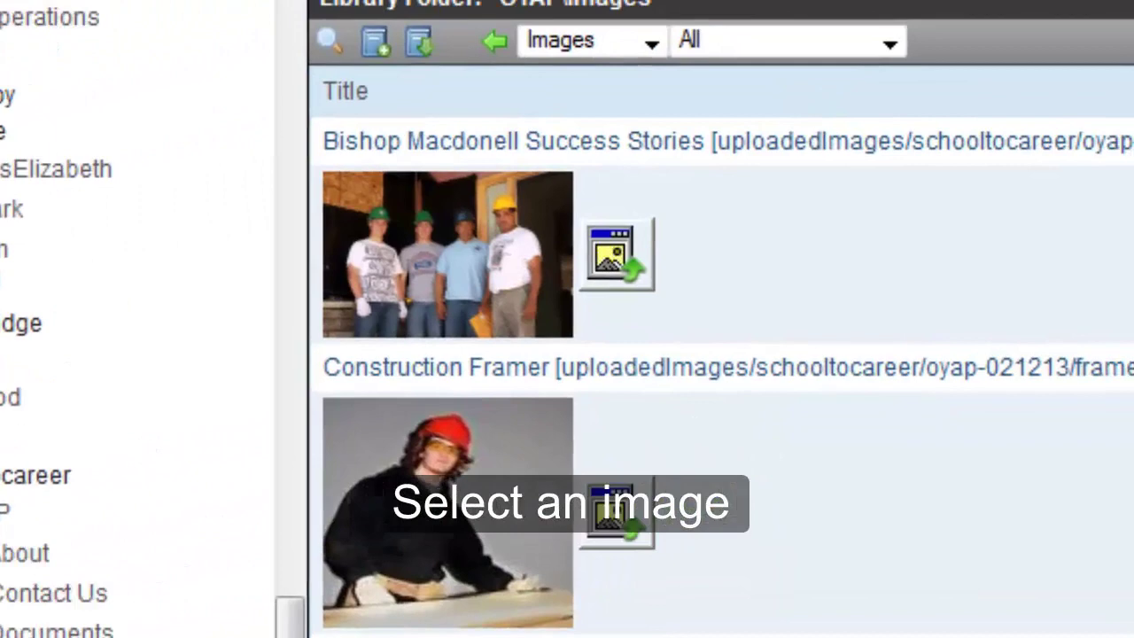
scroll(904, 355, "down", 3)
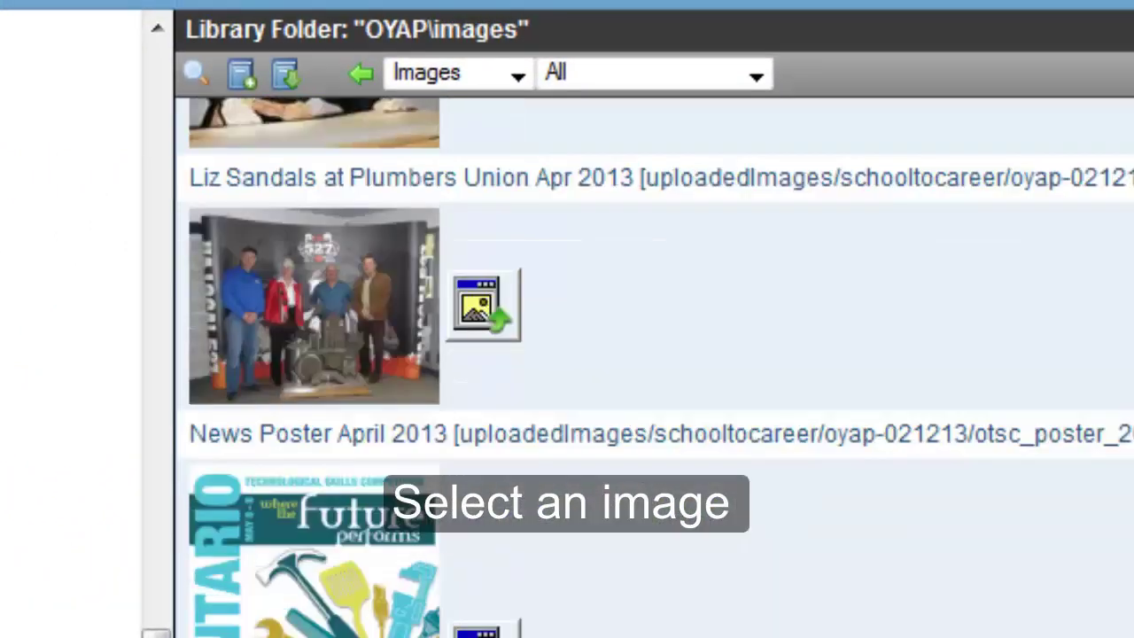
scroll(375, 385, "down", 3)
left_click(352, 377)
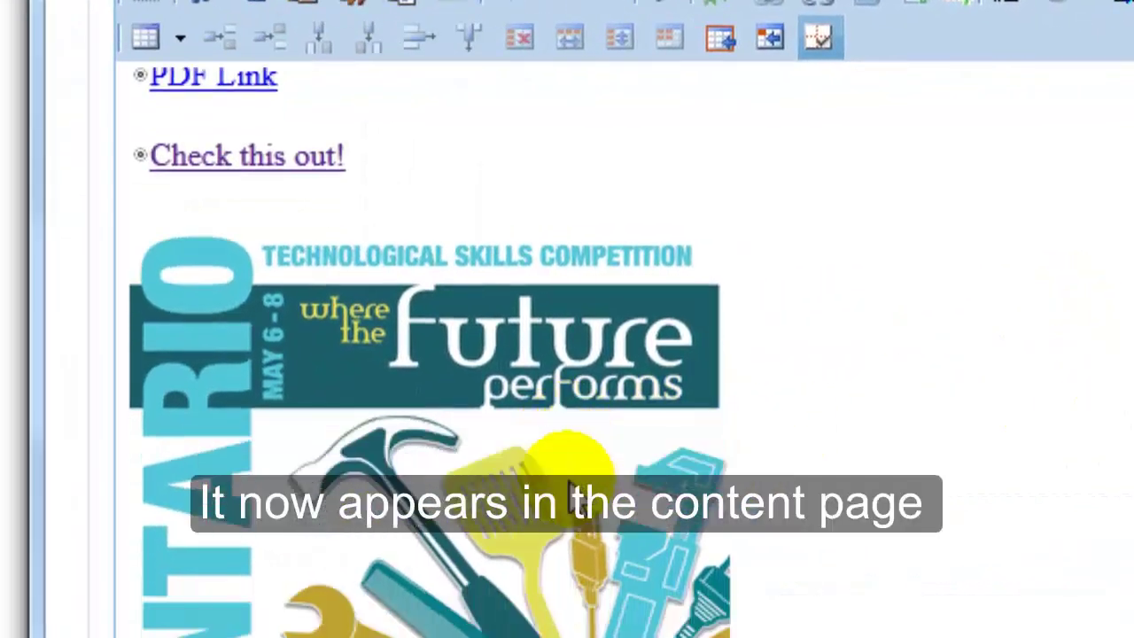
scroll(569, 483, "down", 5)
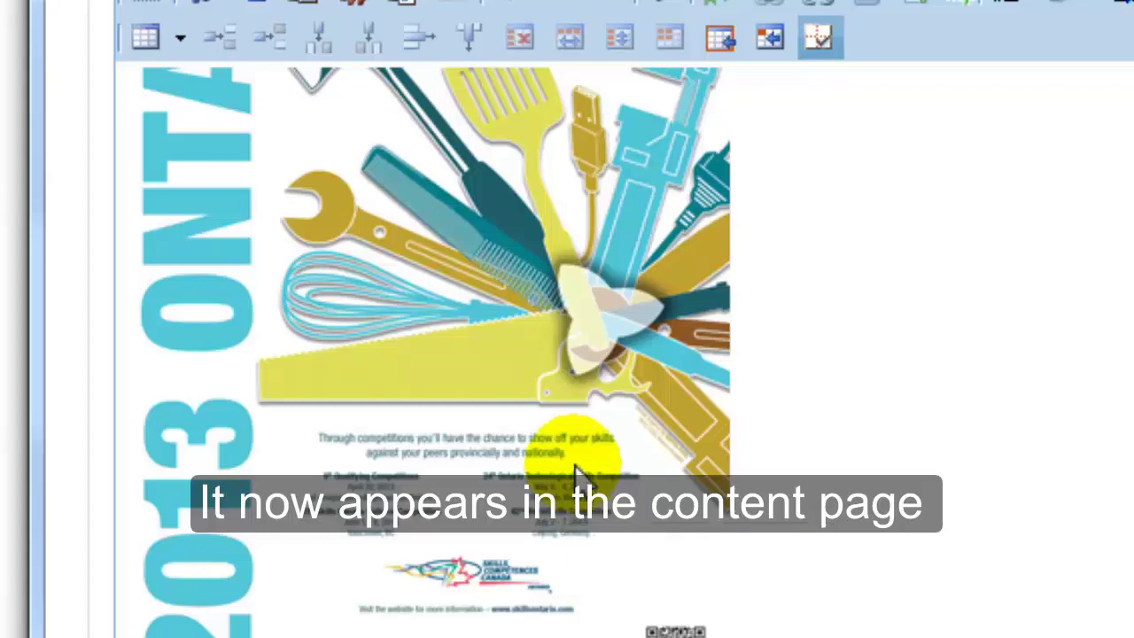
scroll(576, 474, "up", 5)
Add a line reading "Making text bold" between the "Check this out!" link and the poster image, formatted bold and italic.
left_click(556, 220)
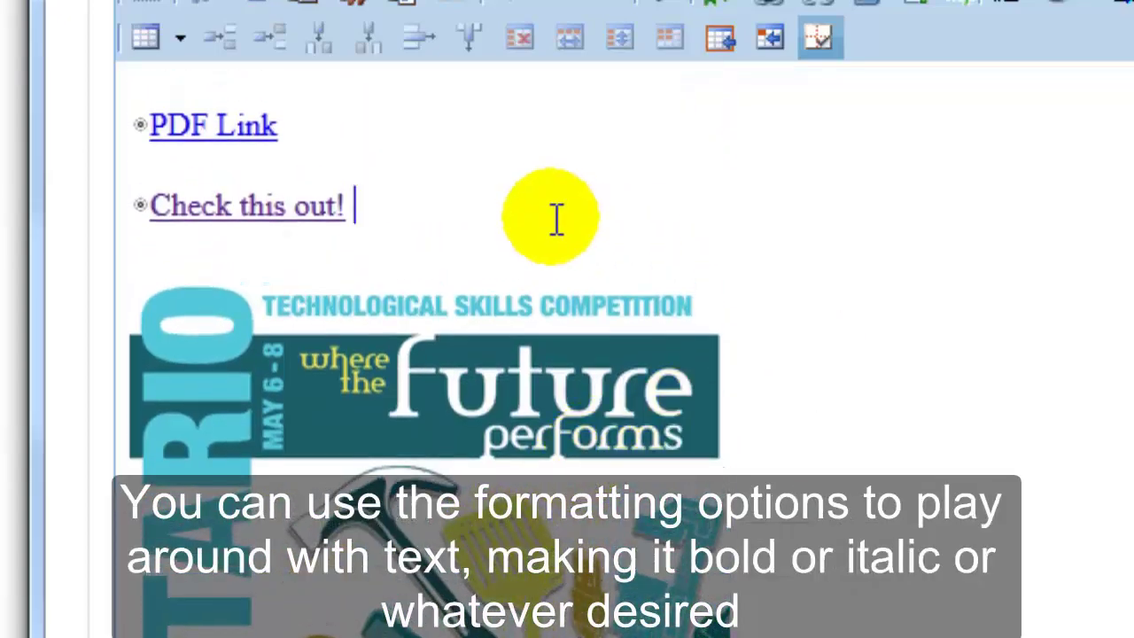
key("Return")
key("Return")
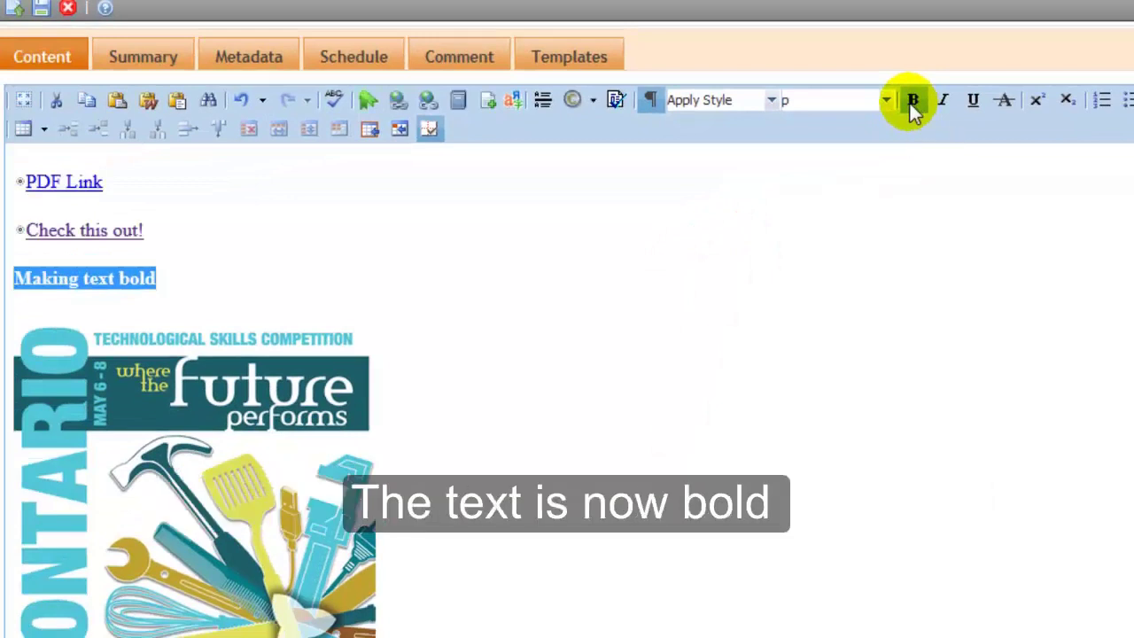
left_click(880, 187)
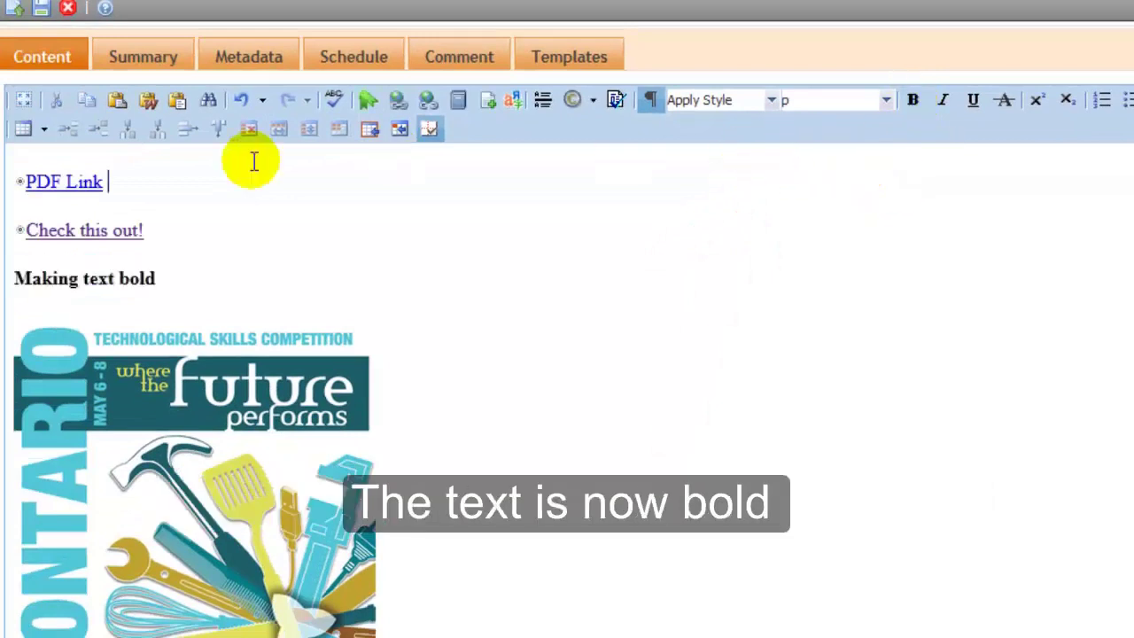
left_click_drag(183, 290, 5, 280)
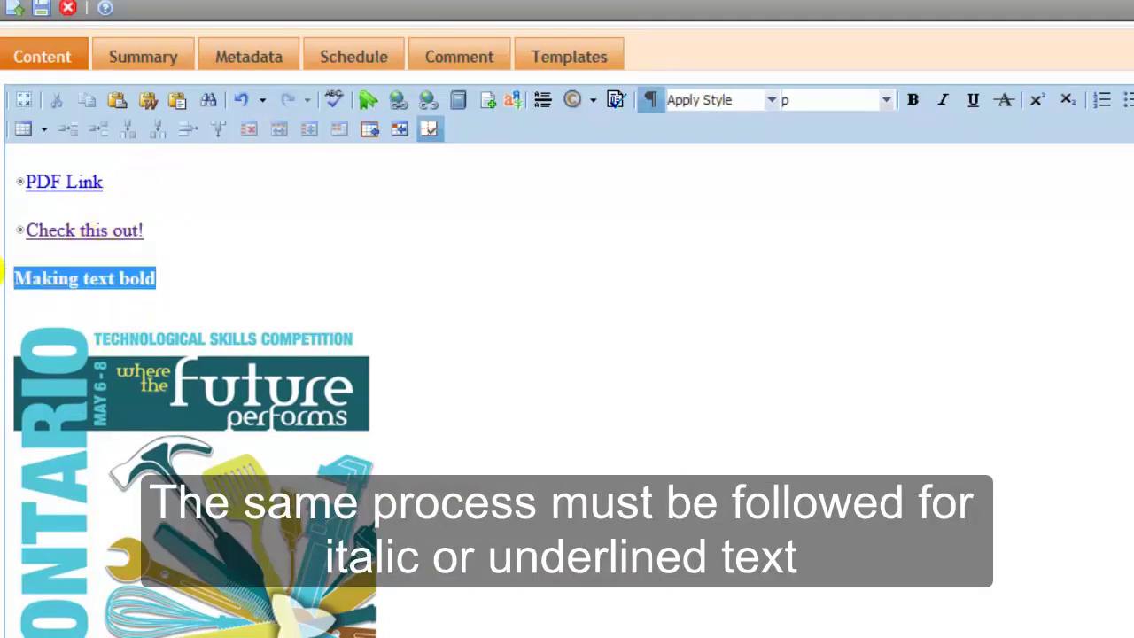
left_click(945, 101)
Append the text "dfasdf" after "Making text bold" and underline it.
left_click(327, 278)
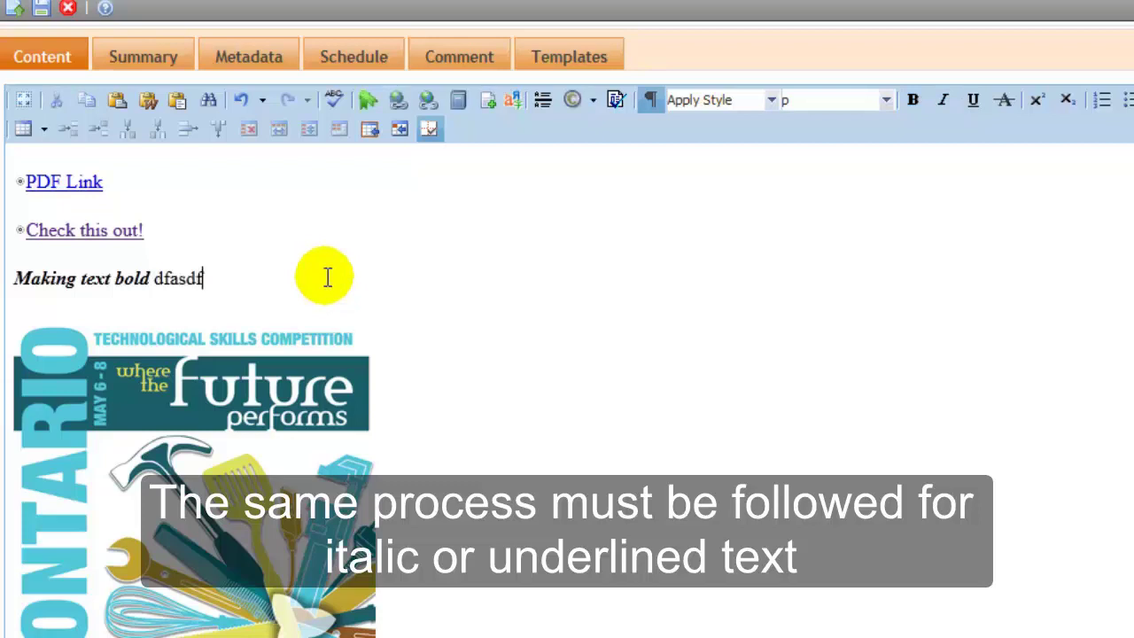
left_click_drag(213, 278, 156, 278)
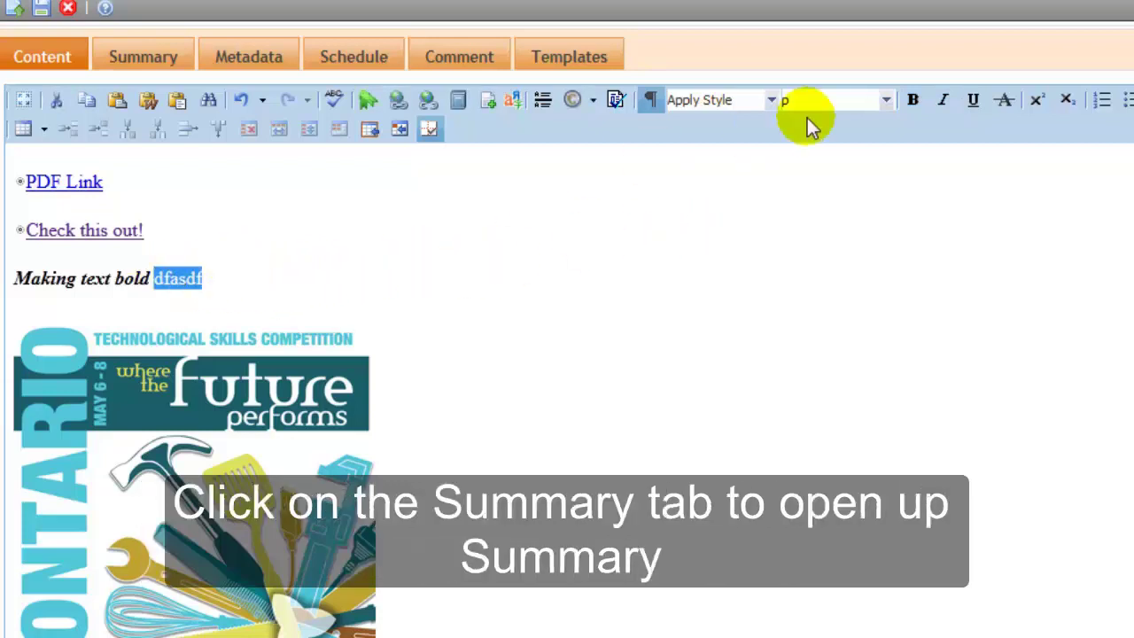
left_click(974, 102)
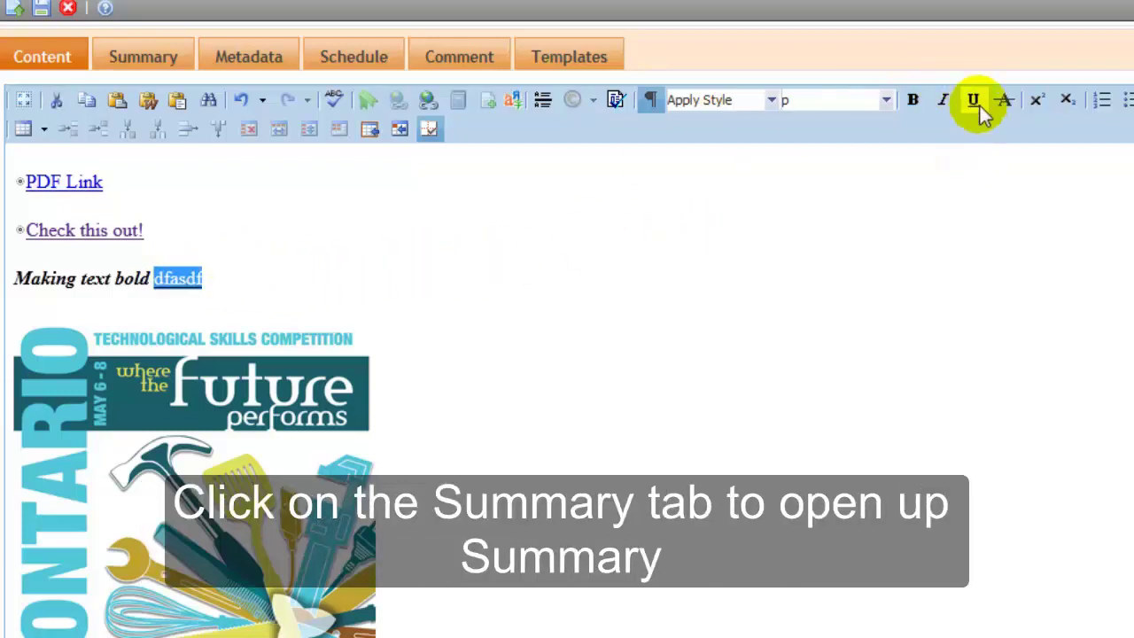
left_click(335, 272)
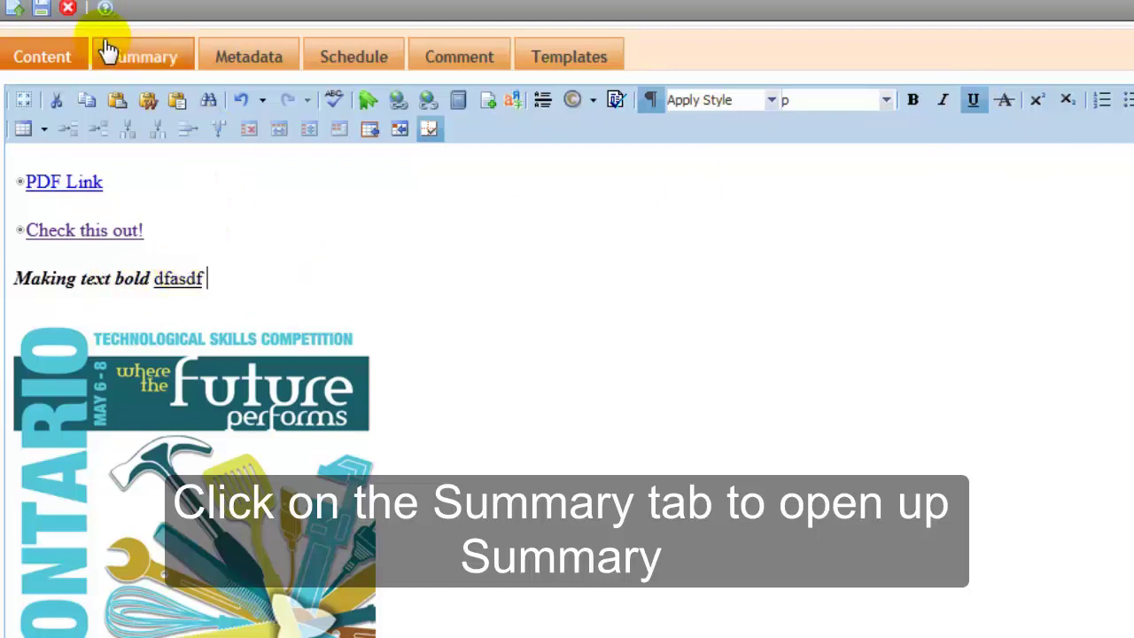
Enter the content's first line, "PDF Link", as the post's summary.
left_click(135, 58)
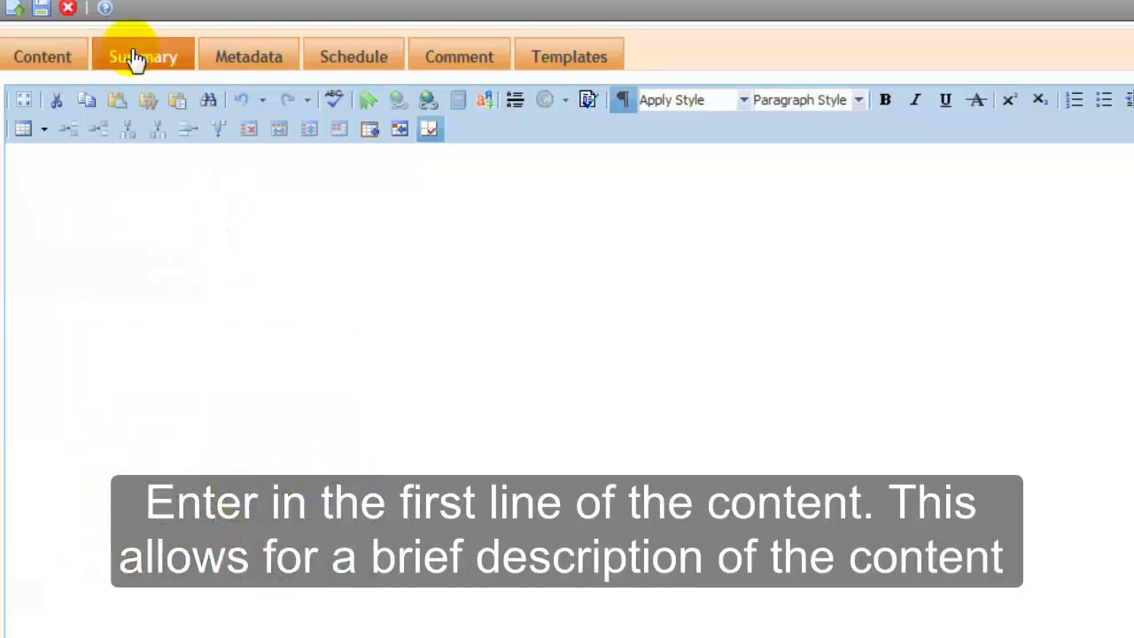
scroll(206, 254, "up", 1)
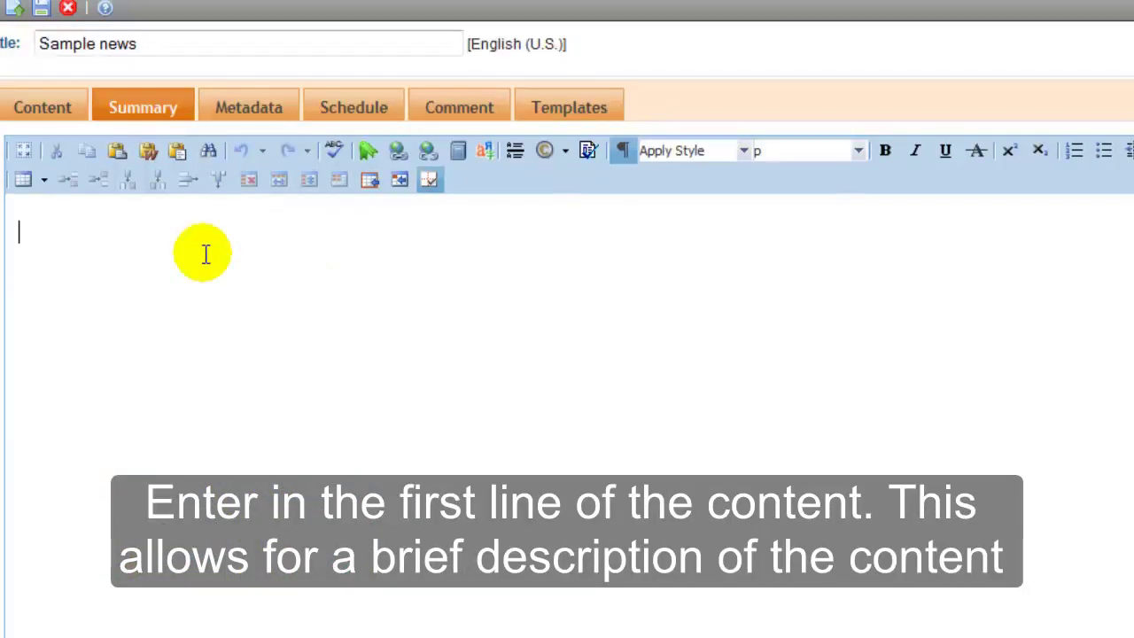
left_click(47, 110)
left_click(142, 108)
type("PDF ")
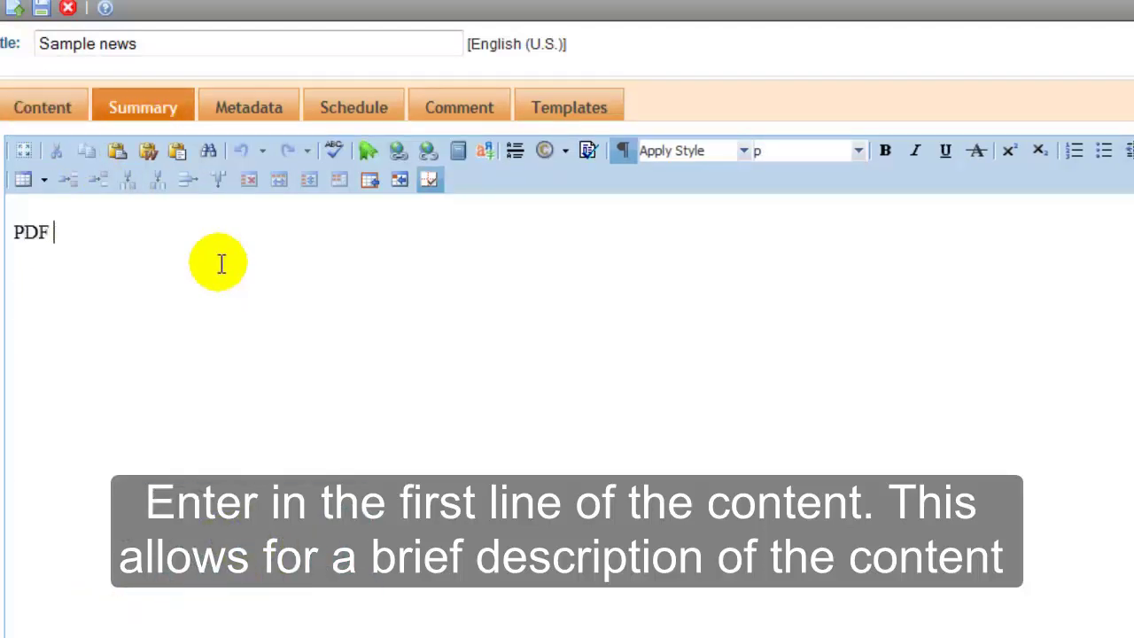
type("Link")
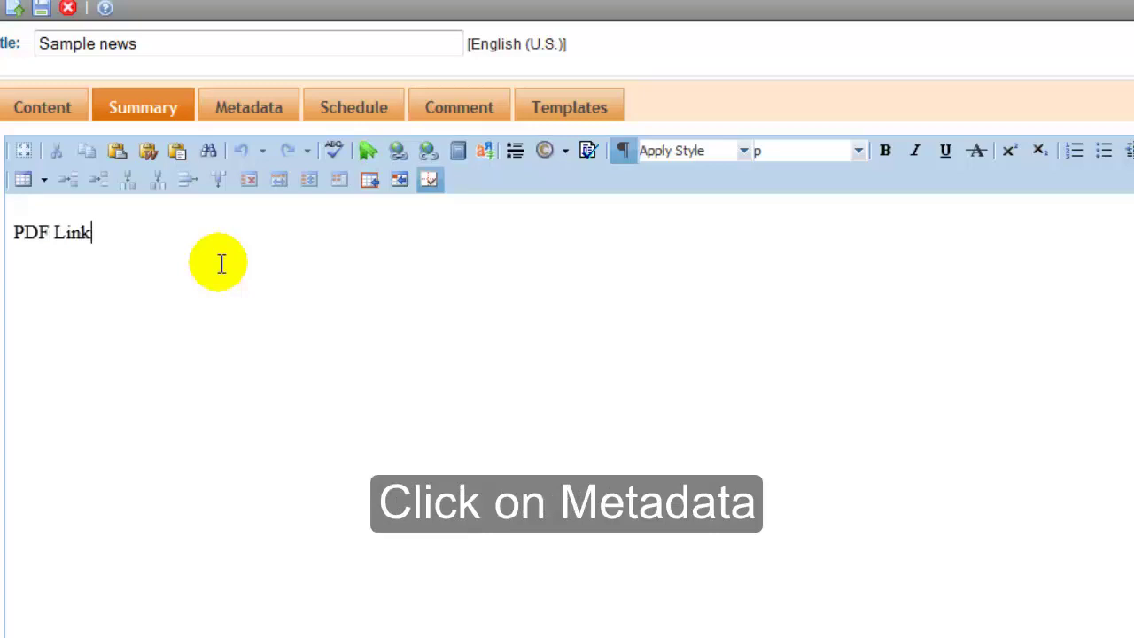
Open the post's metadata and examine how its title combines the post title, program name and school board name with separators.
left_click(244, 106)
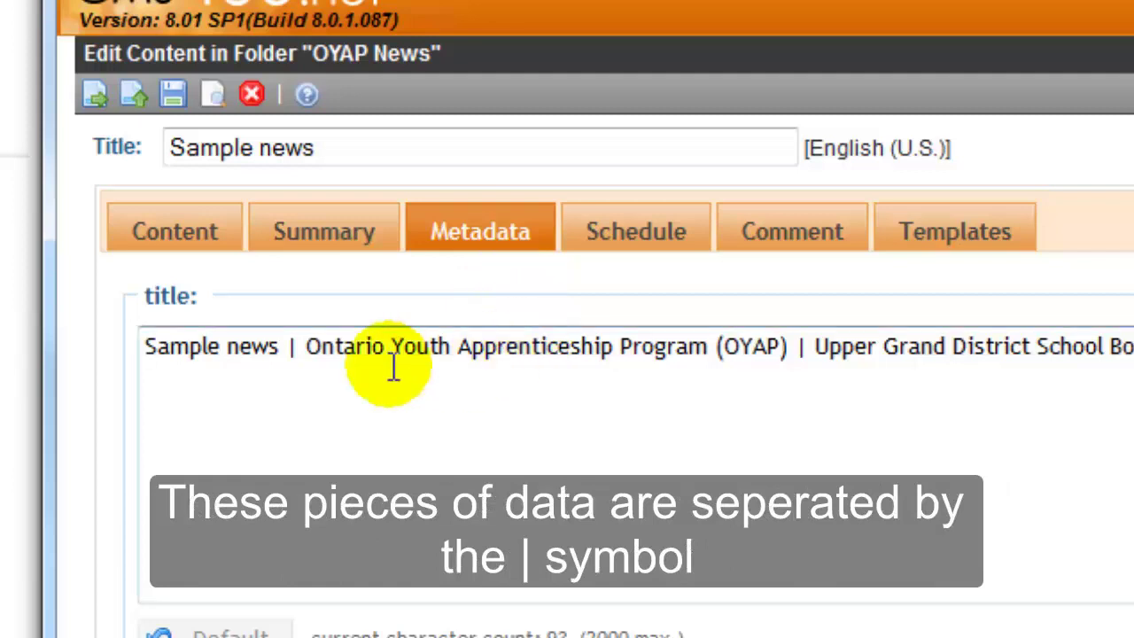
double_click(250, 346)
triple_click(287, 147)
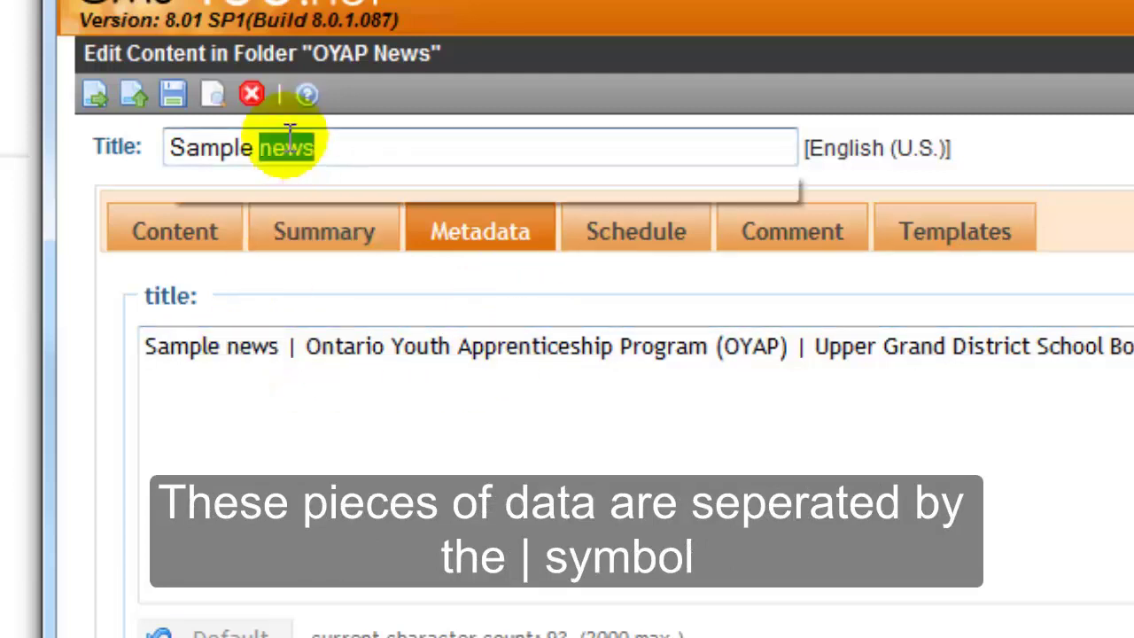
triple_click(186, 346)
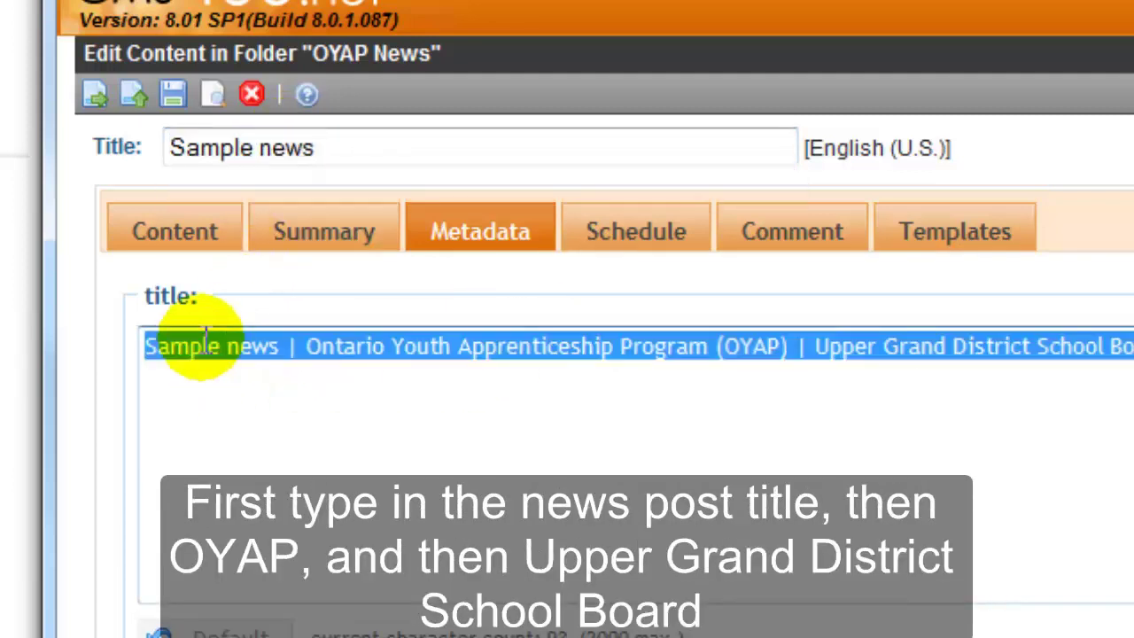
left_click(208, 346)
double_click(291, 345)
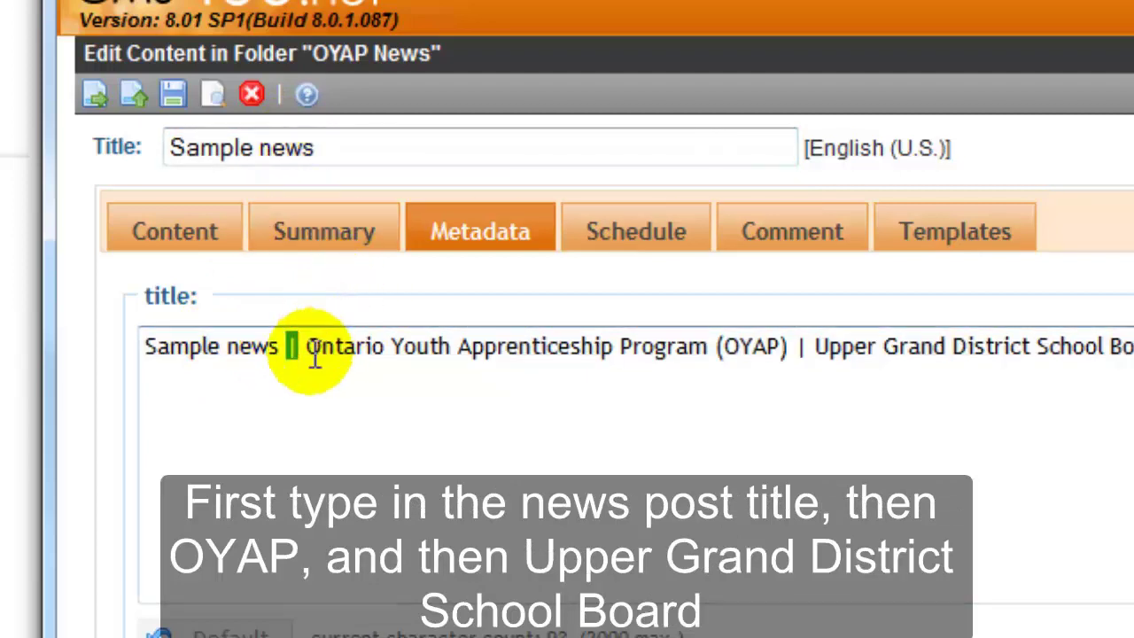
left_click_drag(306, 347, 1130, 354)
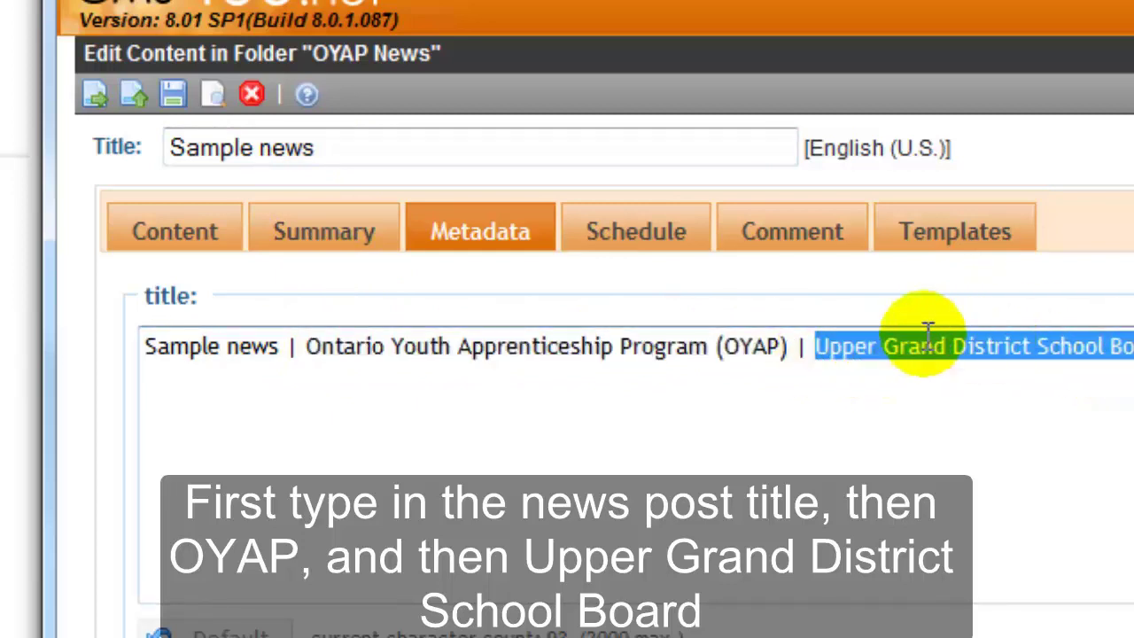
scroll(654, 353, "down", 1)
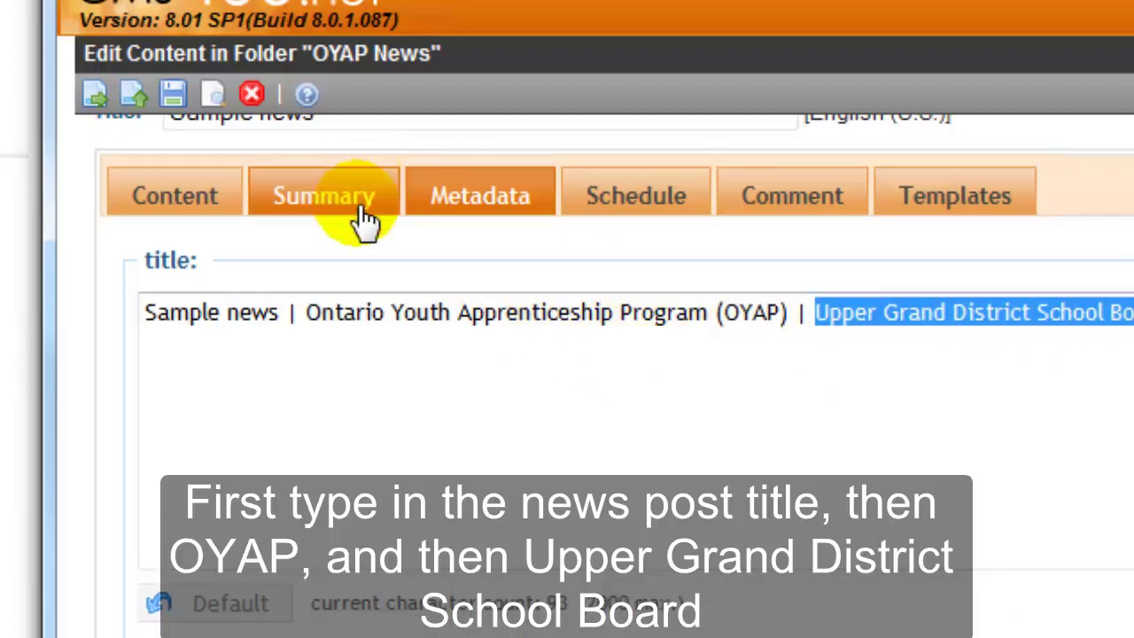
Turn the "PDF Link" and "Check this out!" lines in the post's content into a bulleted list, and change it to a numbered list.
left_click(365, 221)
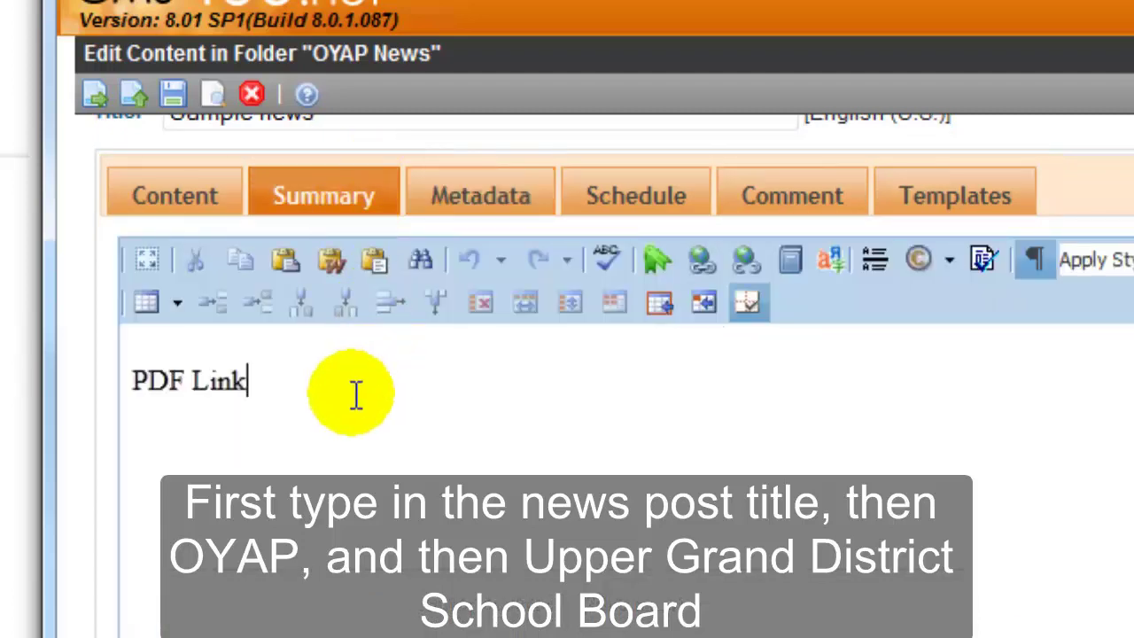
left_click(200, 195)
scroll(743, 266, "up", 1)
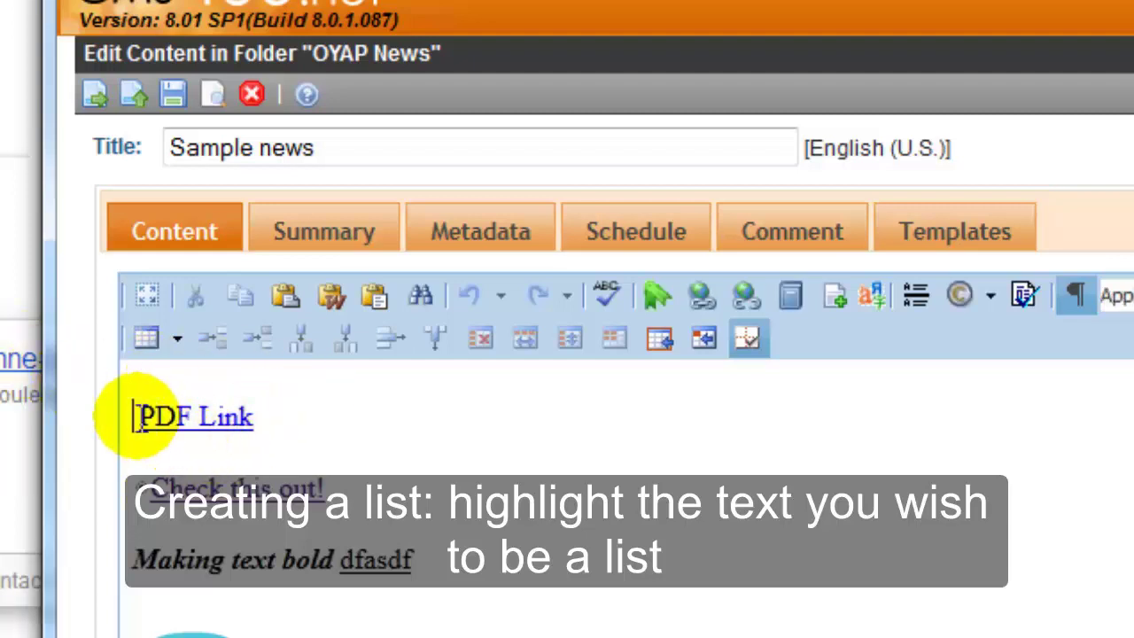
left_click_drag(139, 418, 329, 440)
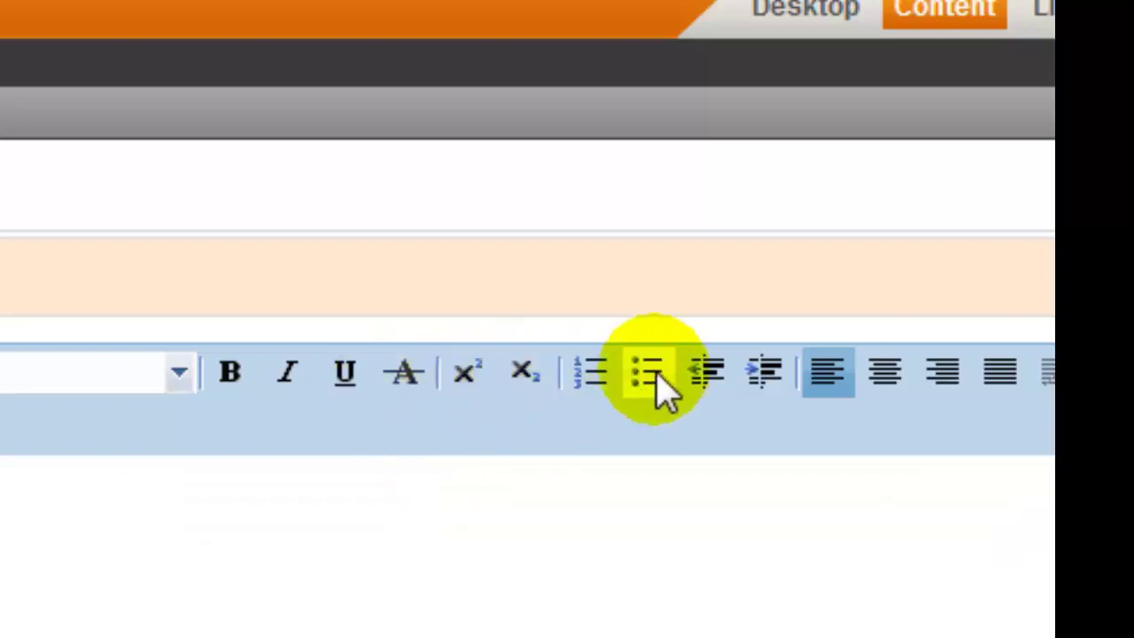
left_click(666, 390)
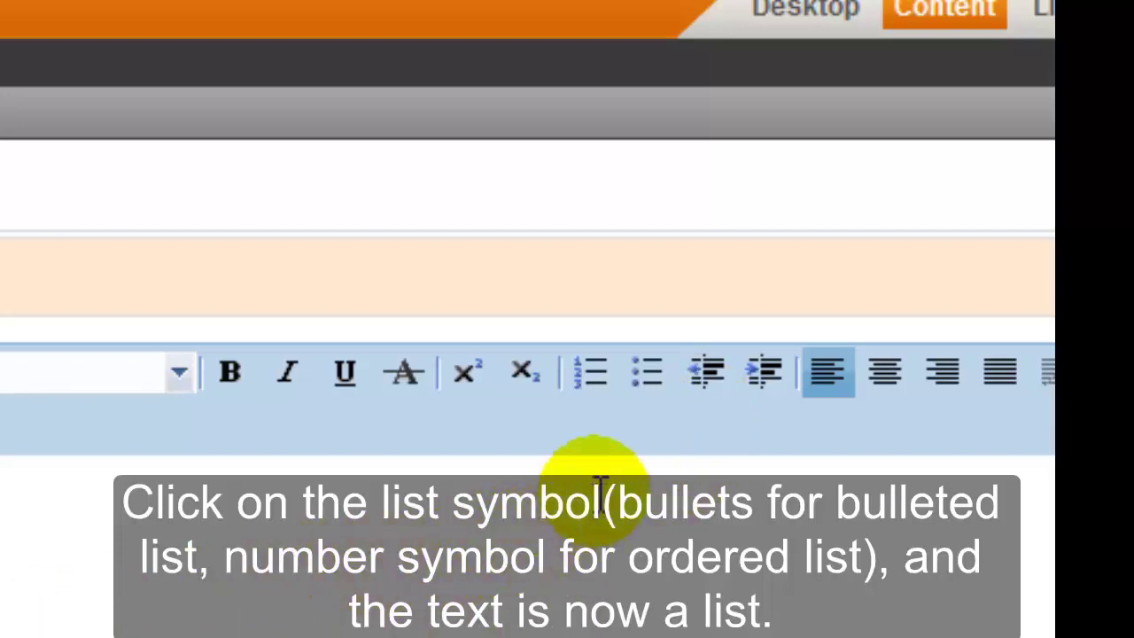
left_click(591, 370)
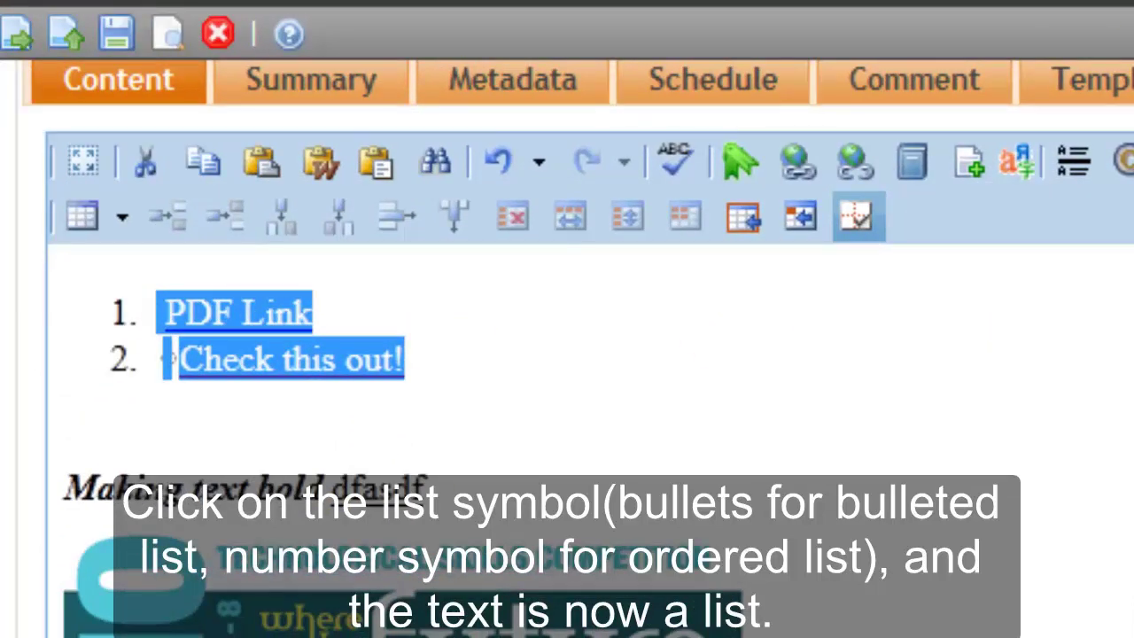
left_click(1130, 416)
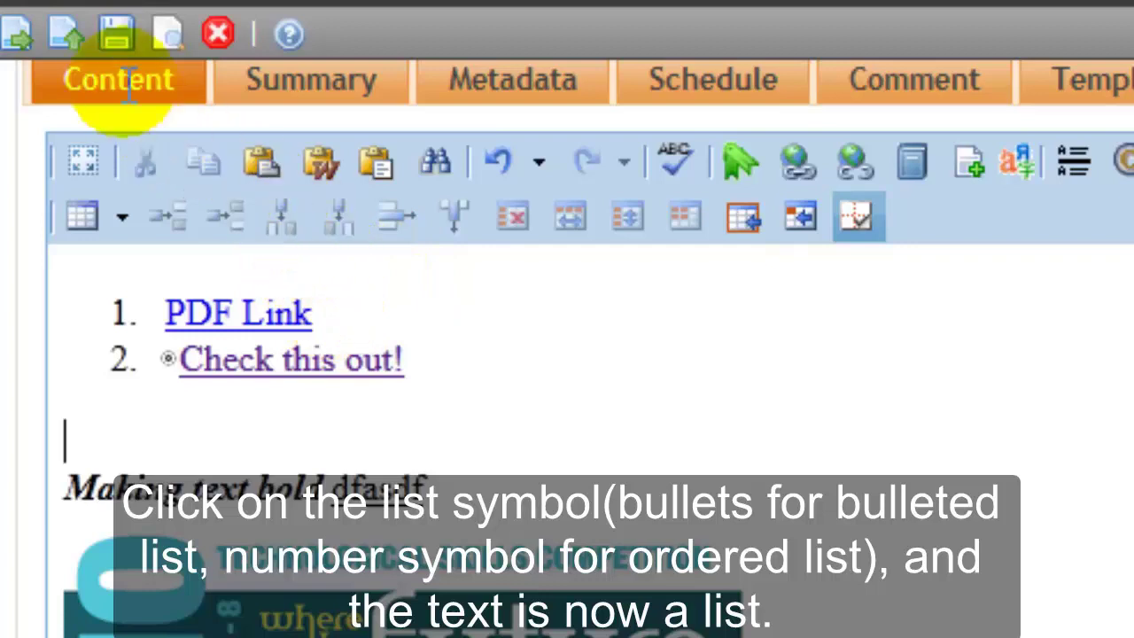
Save the post and reopen "Sample news" from the OYAP News folder for editing.
left_click(122, 38)
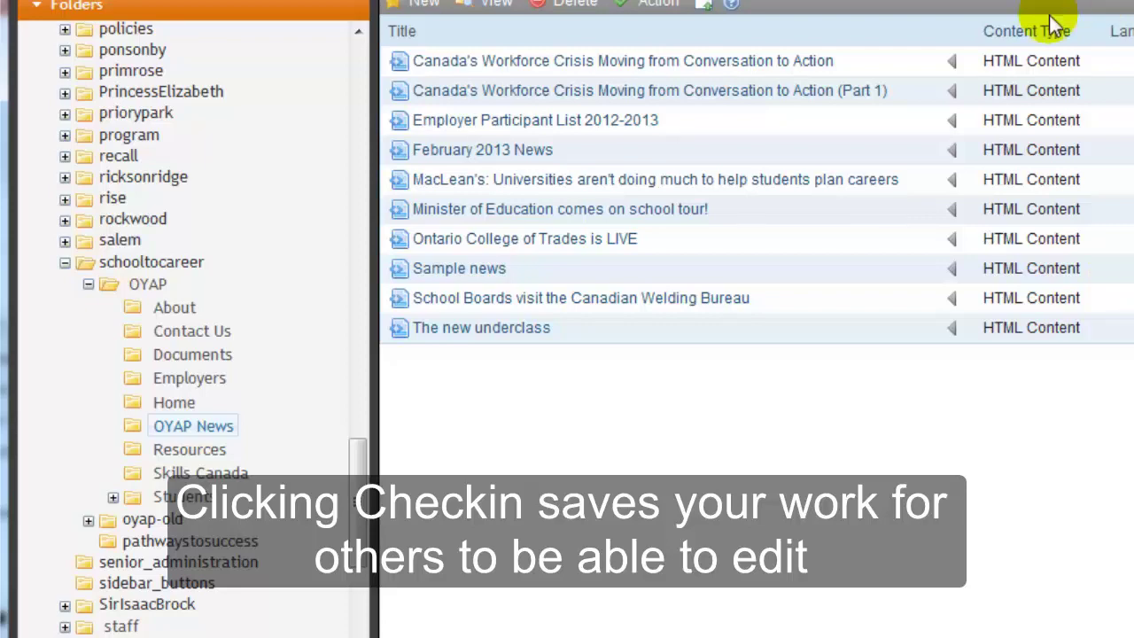
left_click(504, 271)
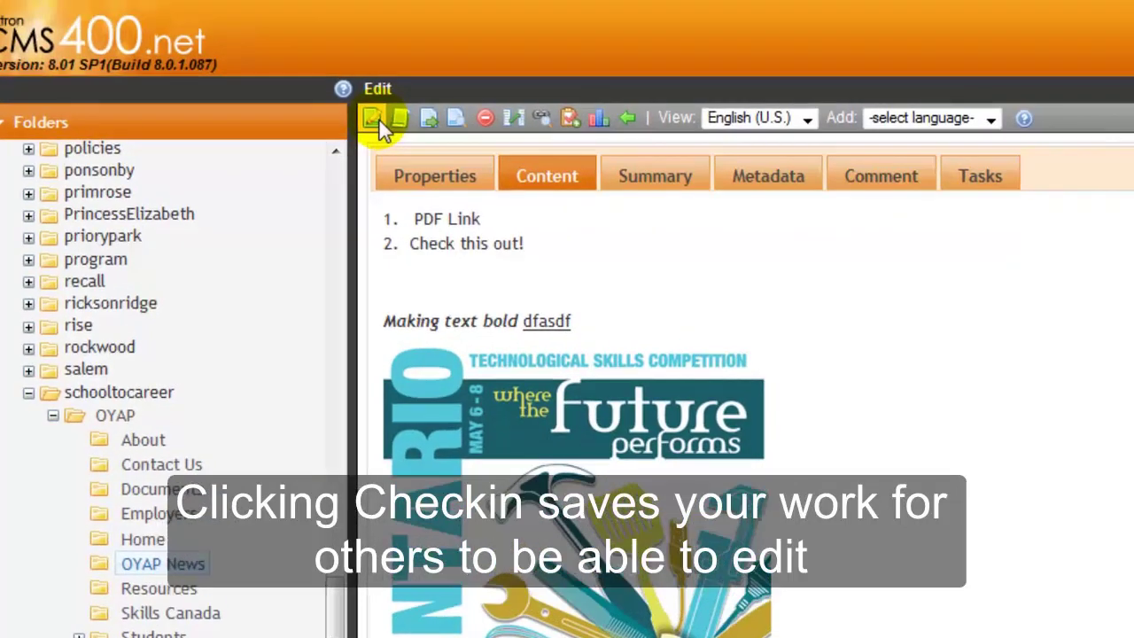
left_click(376, 118)
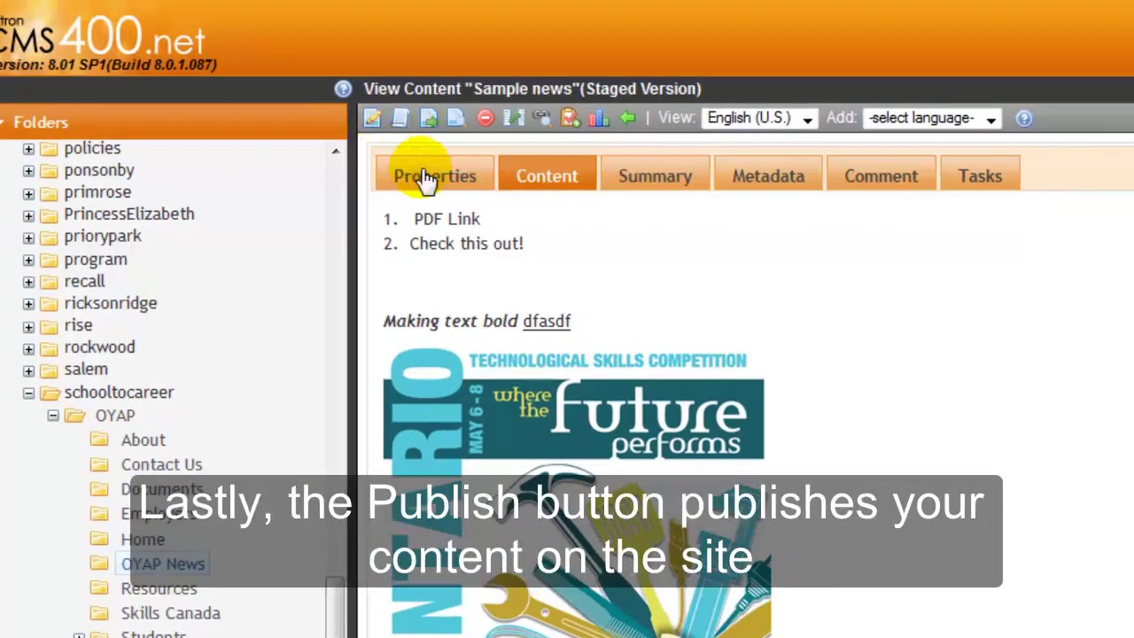